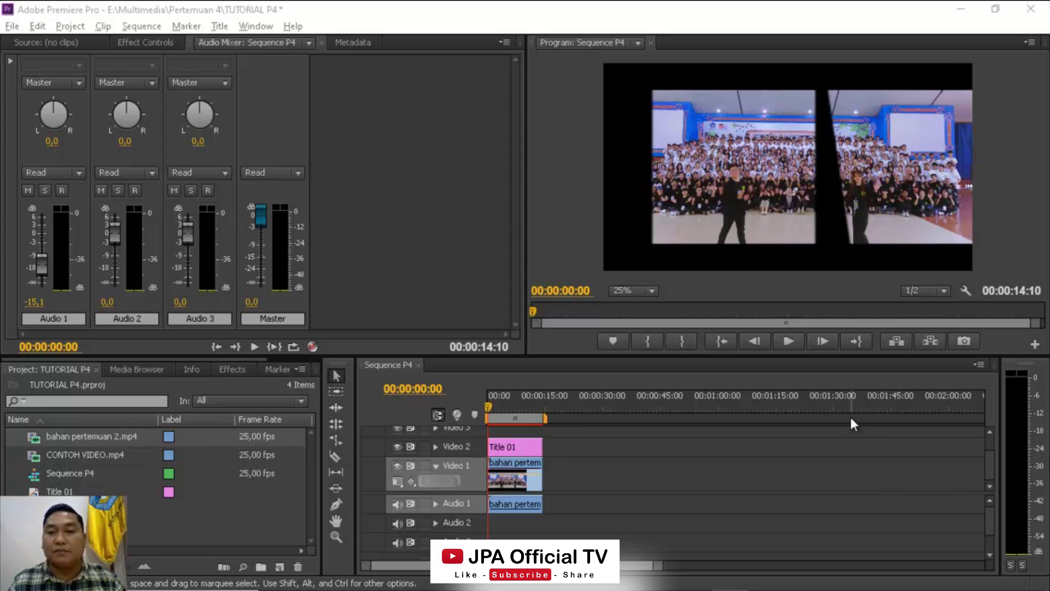
Step: Play back the finished example in Sequence P4 from the beginning
{"action": "left_click", "coordinate": [779, 343]}
{"action": "left_click", "coordinate": [788, 342]}
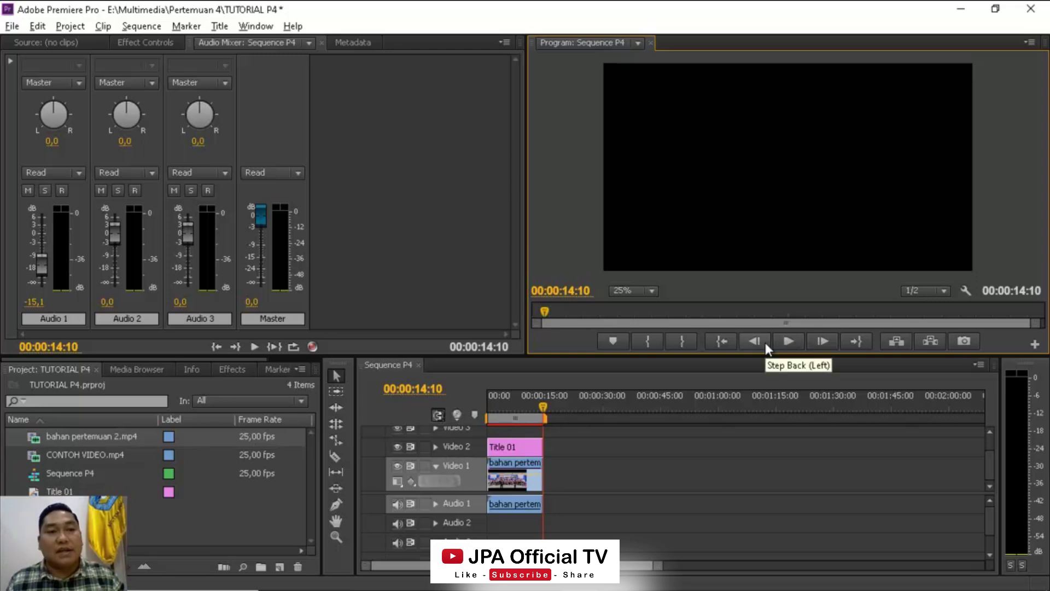
Step: Switch to the OPENING VIDEO KEREN project and import the CONTOH VIDEO file into it
{"action": "left_click", "coordinate": [12, 26]}
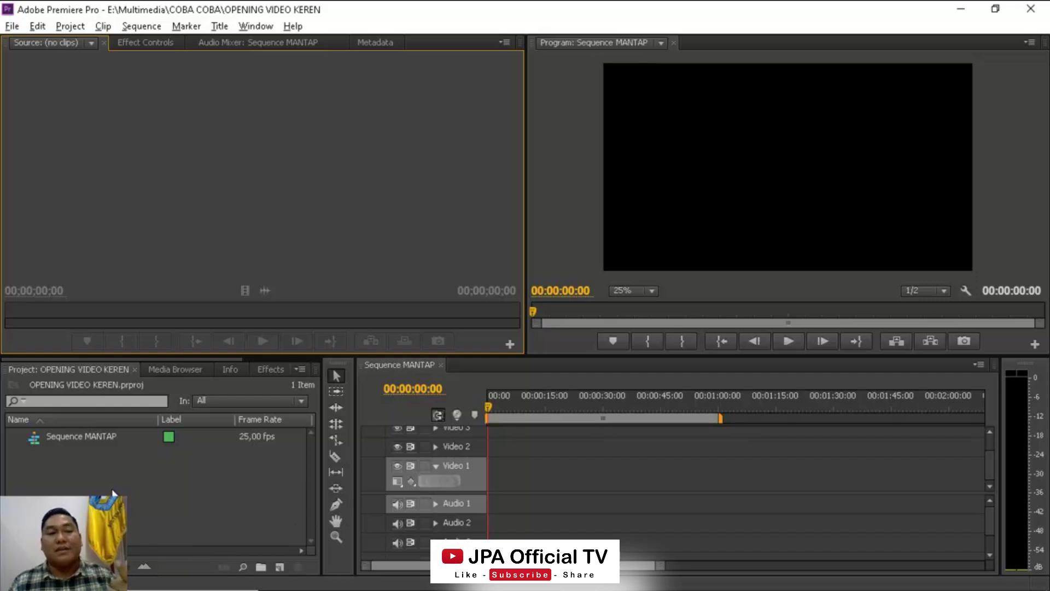
{"action": "left_click", "coordinate": [151, 474]}
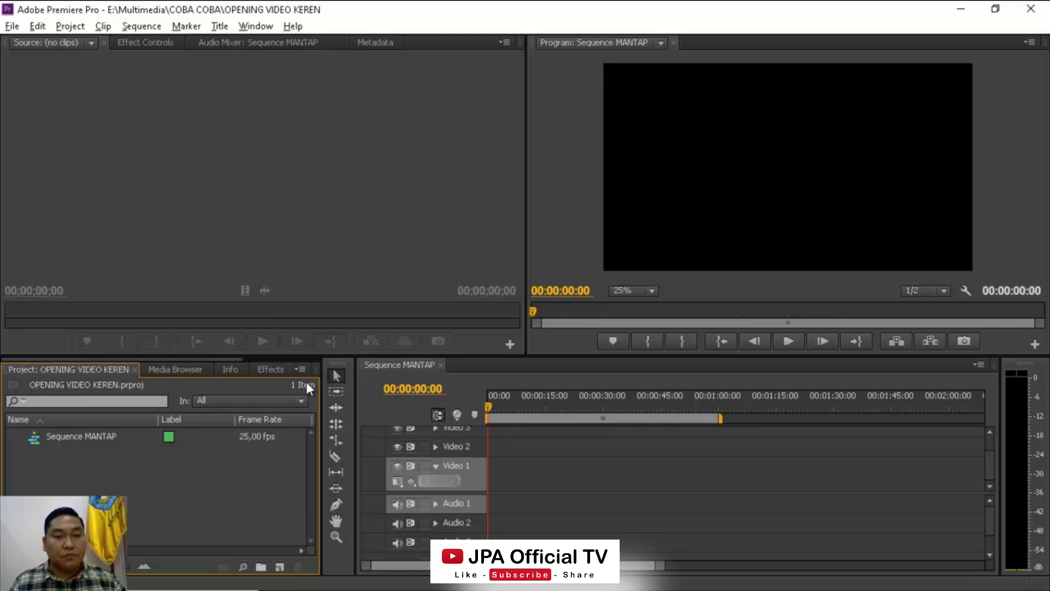
{"action": "double_click", "coordinate": [184, 475]}
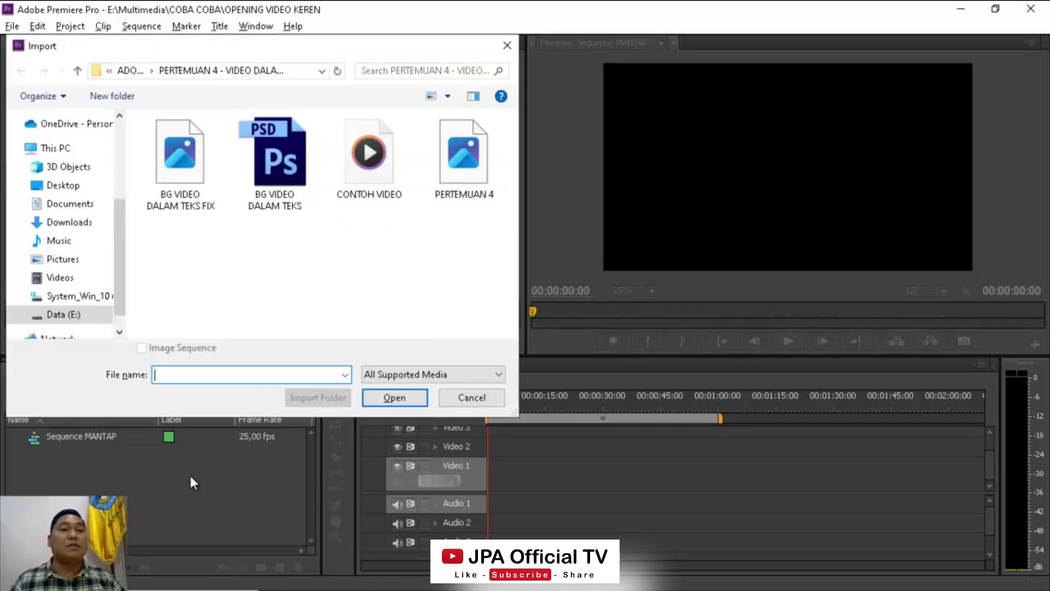
{"action": "left_click", "coordinate": [369, 186]}
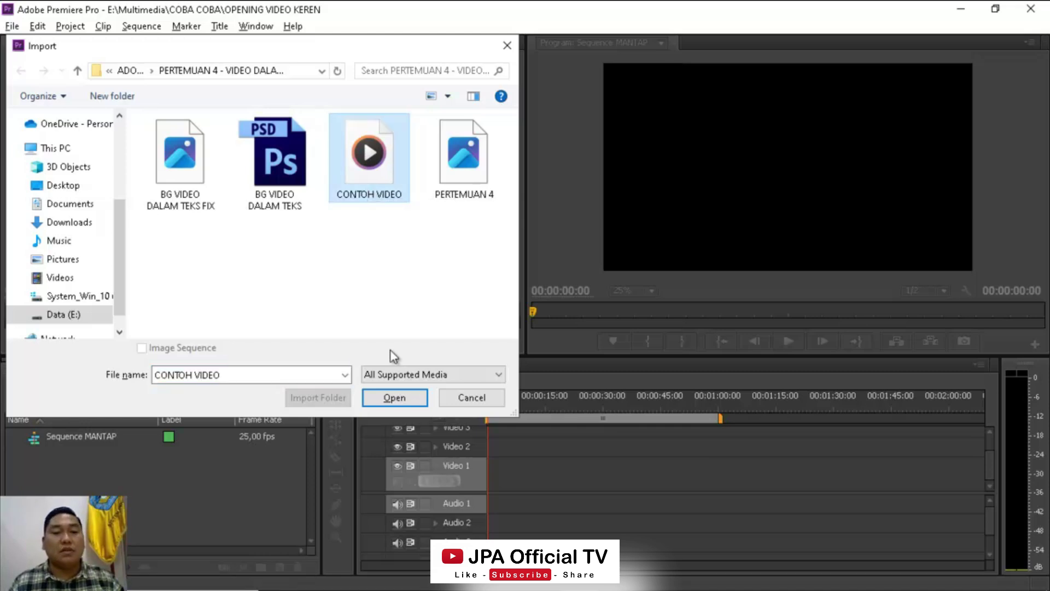
{"action": "left_click", "coordinate": [398, 395]}
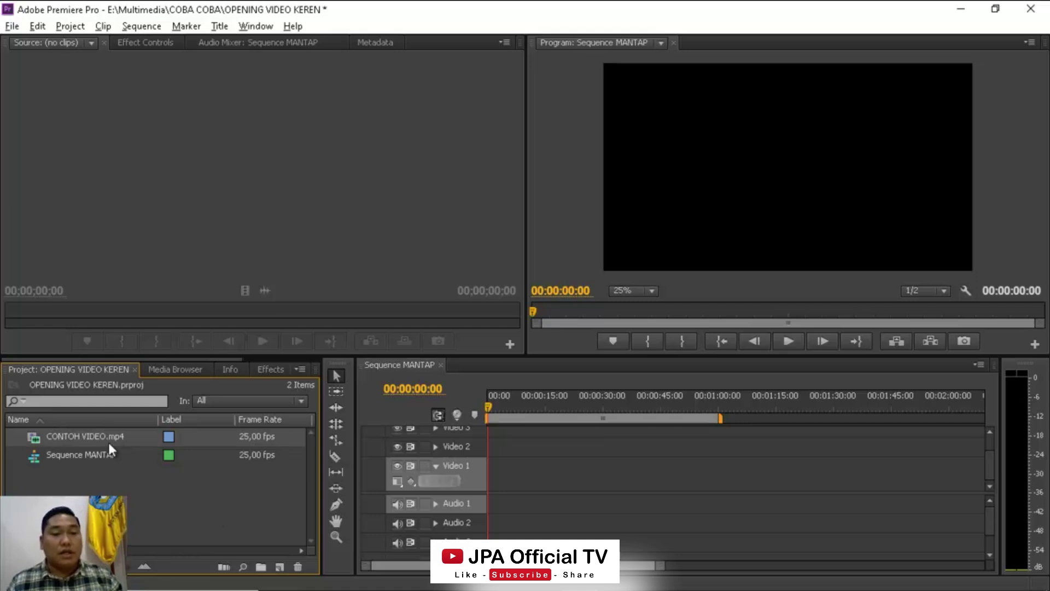
Step: Create a new title named Title 01 at 1920 x 1080, 25 fps, and add the text "TIME"
{"action": "left_click", "coordinate": [126, 500]}
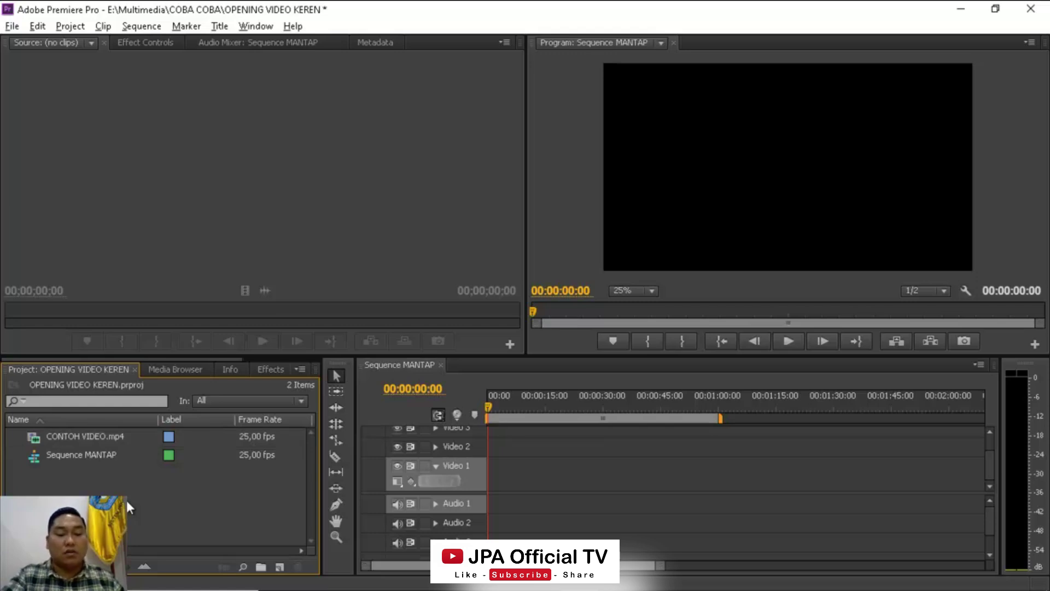
{"action": "key", "text": "ctrl+t"}
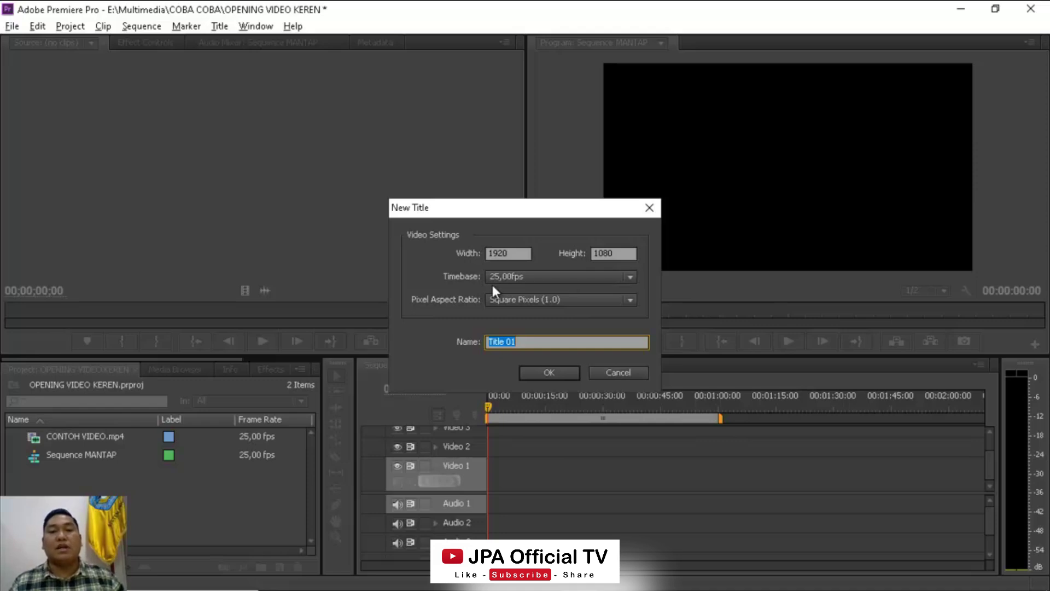
{"action": "left_click", "coordinate": [552, 371]}
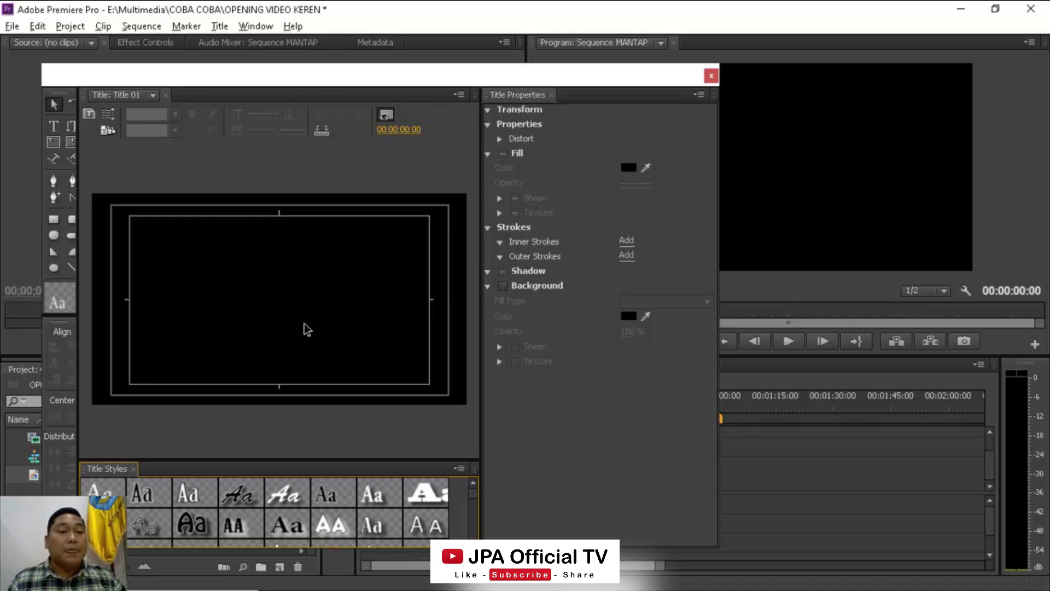
{"action": "left_click", "coordinate": [53, 126]}
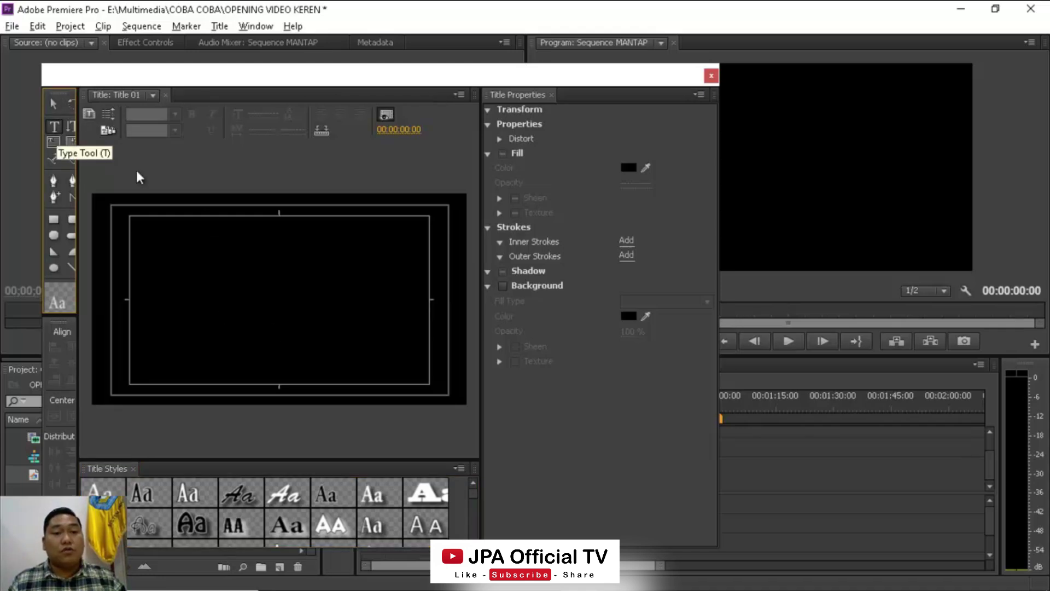
{"action": "left_click", "coordinate": [260, 287]}
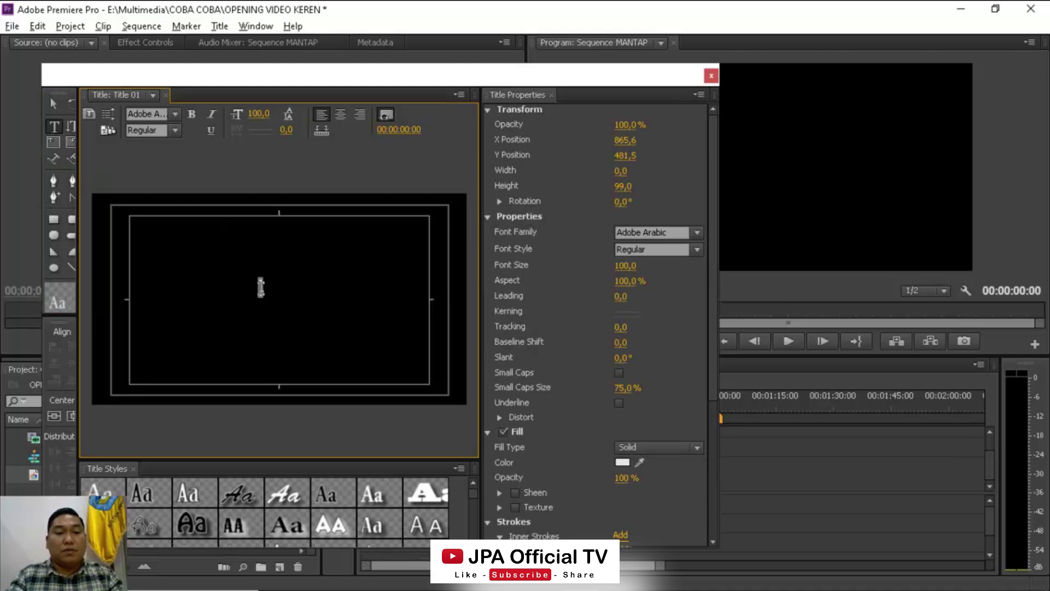
{"action": "type", "text": "TIME"}
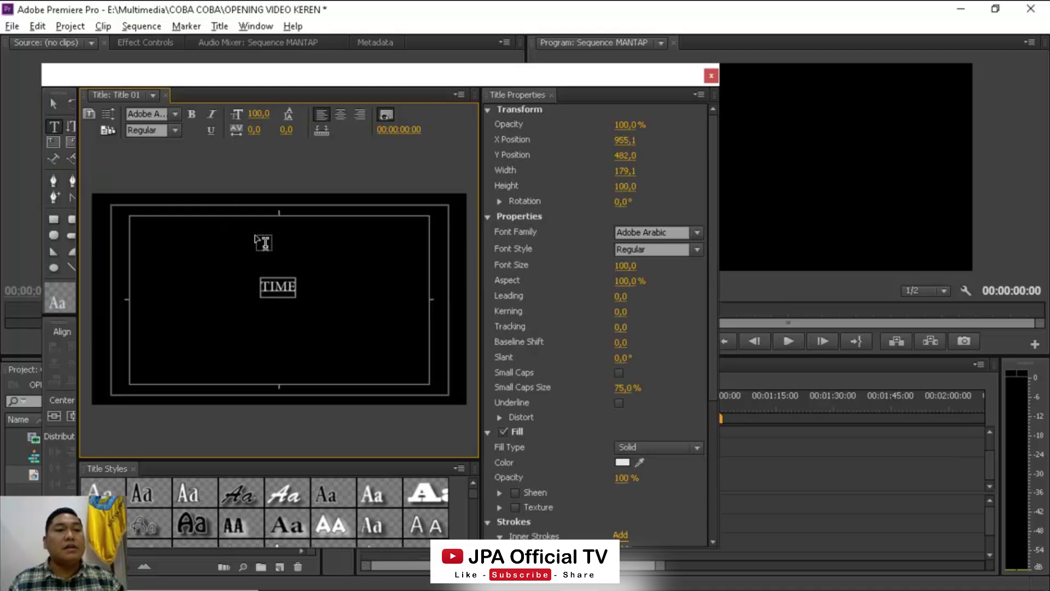
Step: Set the TIME text to the Impact font at size 700
{"action": "left_click", "coordinate": [144, 115]}
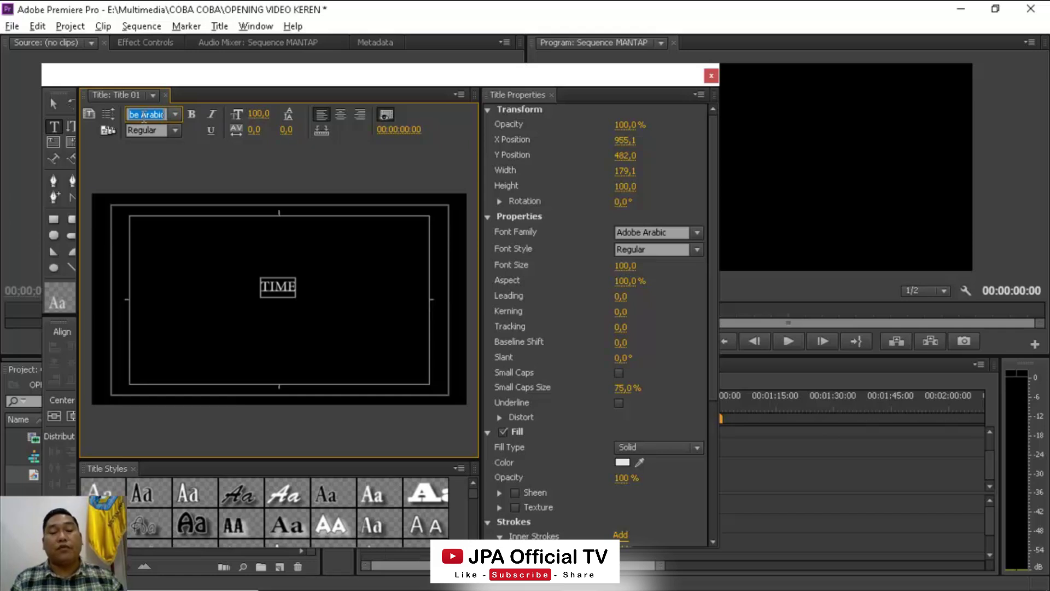
{"action": "type", "text": "Impact"}
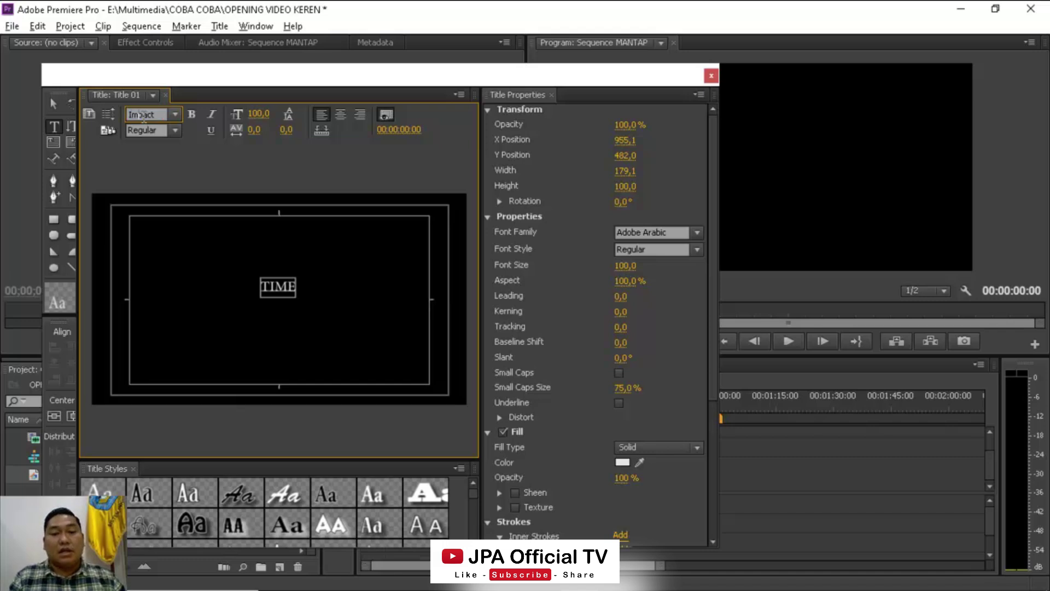
{"action": "key", "text": "Return"}
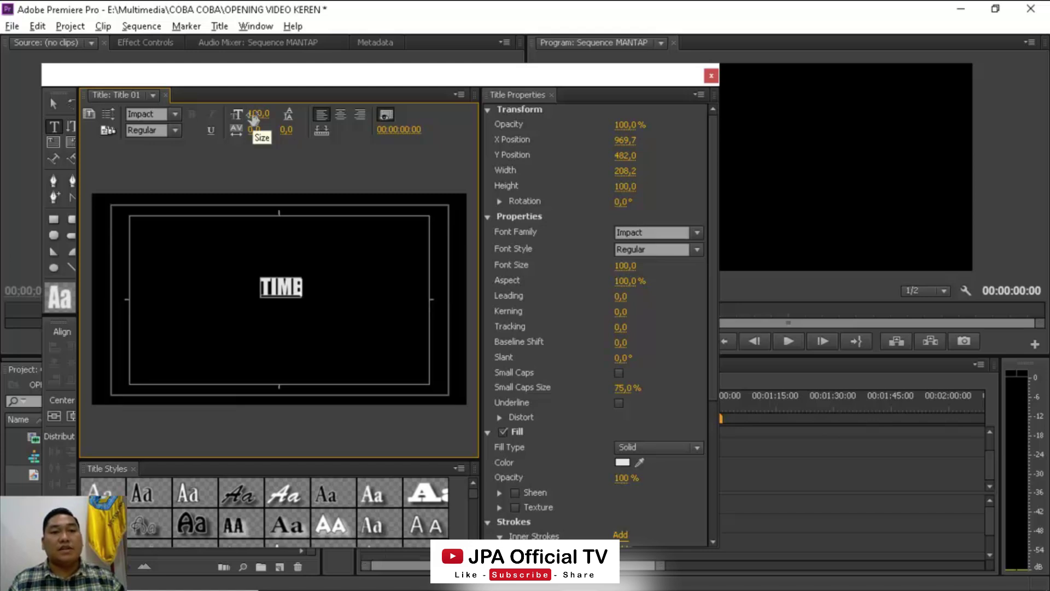
{"action": "left_click_drag", "start_coordinate": [253, 116], "coordinate": [724, 107]}
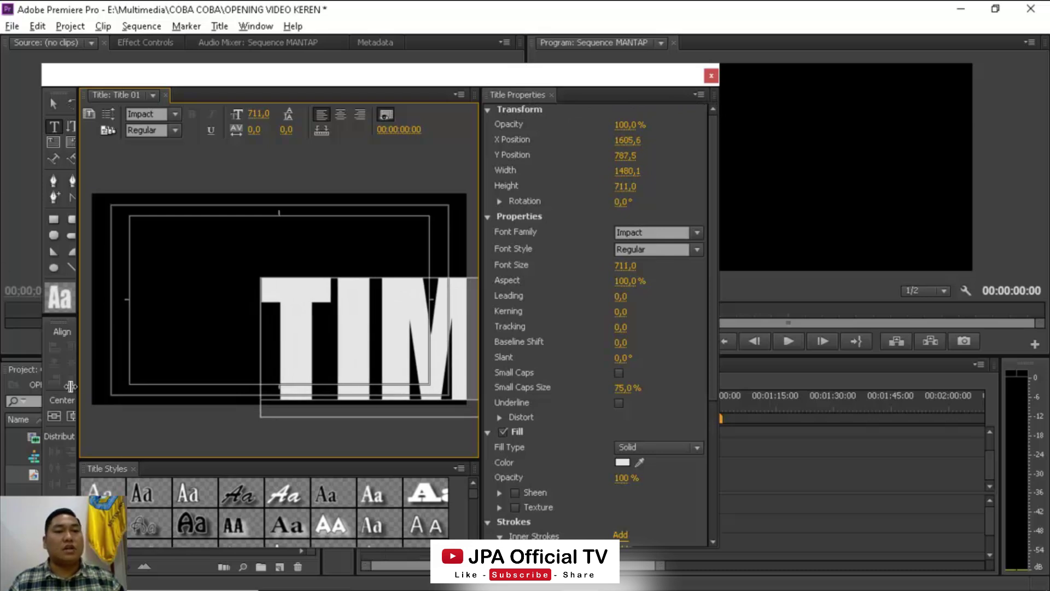
{"action": "left_click", "coordinate": [262, 113]}
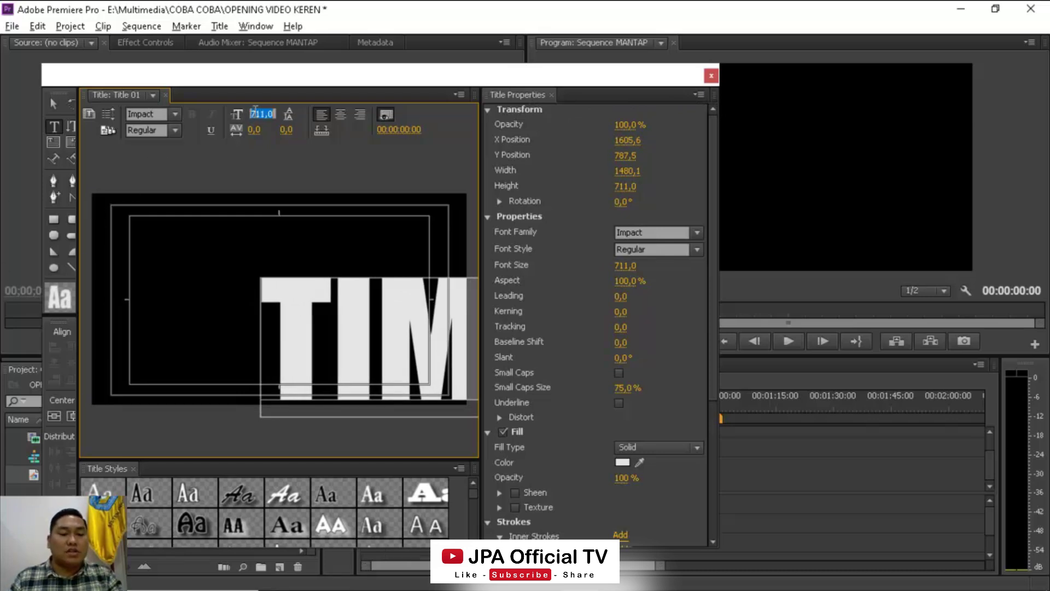
{"action": "type", "text": "700"}
{"action": "key", "text": "Return"}
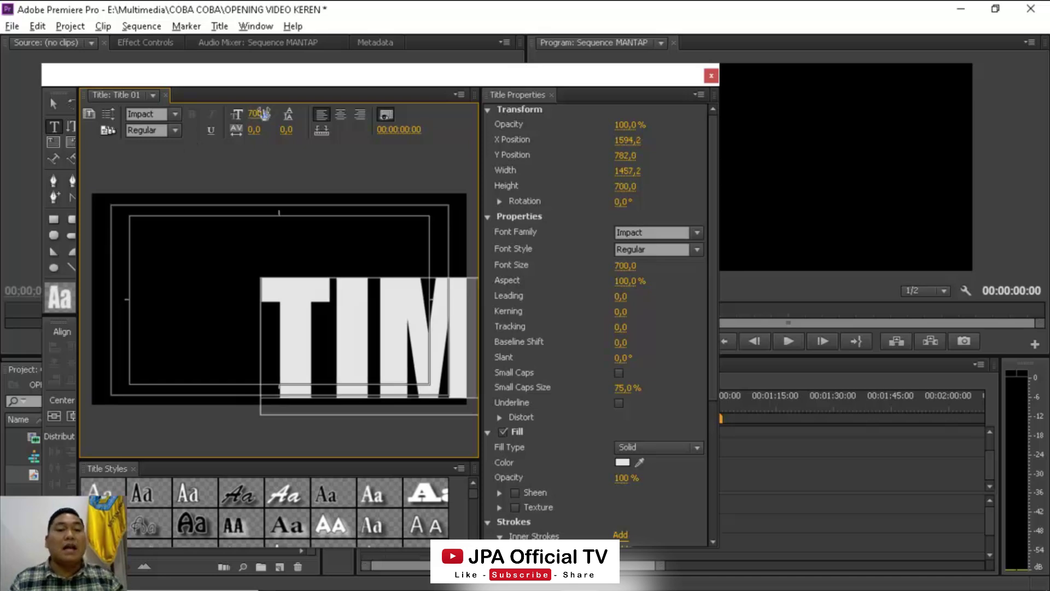
Step: Center the TIME text vertically and horizontally in the frame and close the title editor
{"action": "left_click", "coordinate": [55, 415]}
{"action": "left_click", "coordinate": [70, 415]}
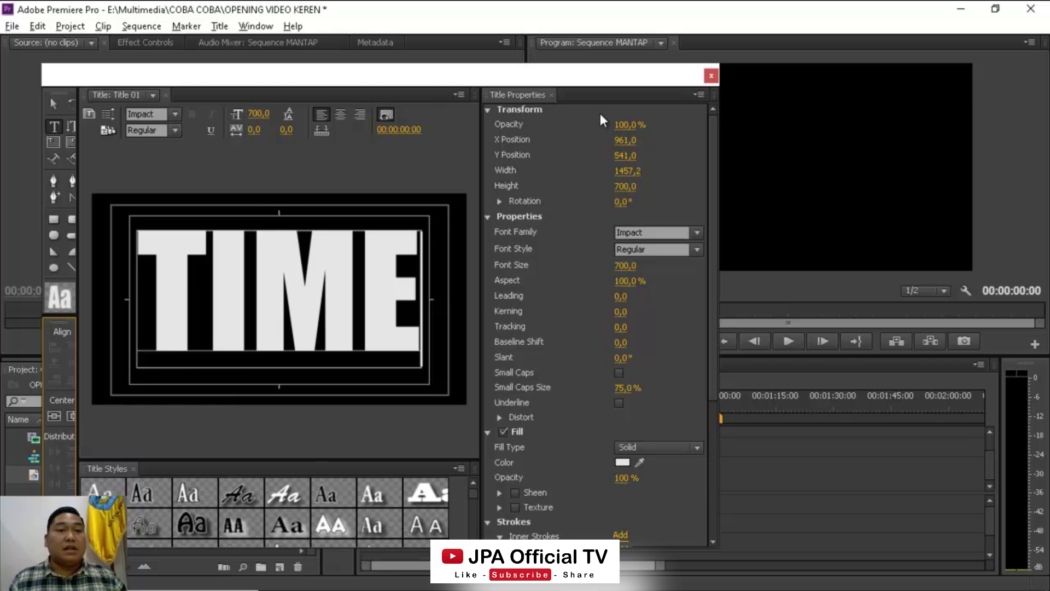
{"action": "left_click", "coordinate": [709, 77]}
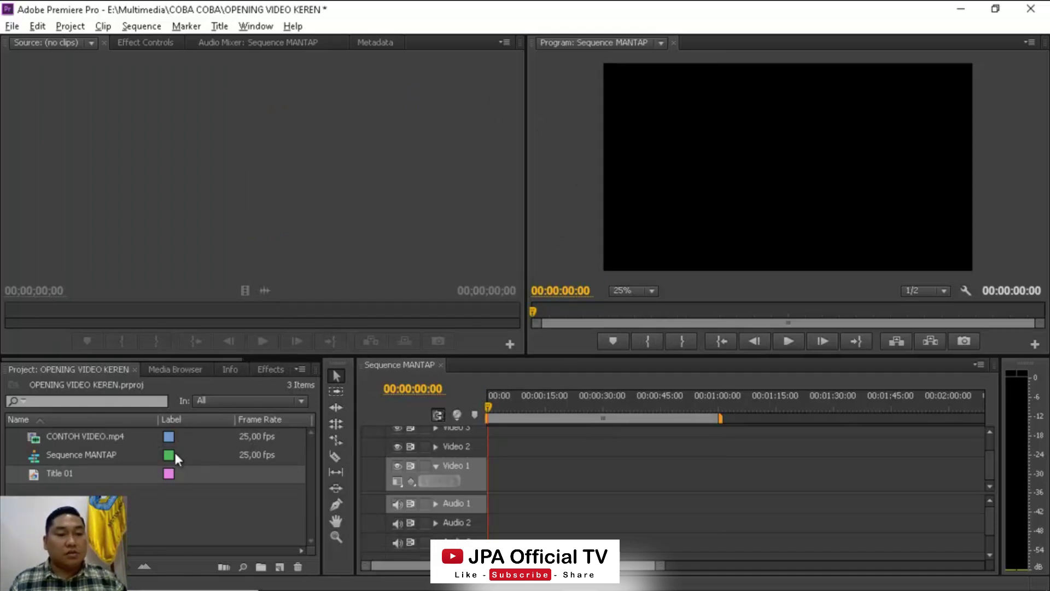
Step: Place CONTOH VIDEO.mp4 at the start of the Video 1 track, keeping the existing sequence settings
{"action": "left_click", "coordinate": [96, 436]}
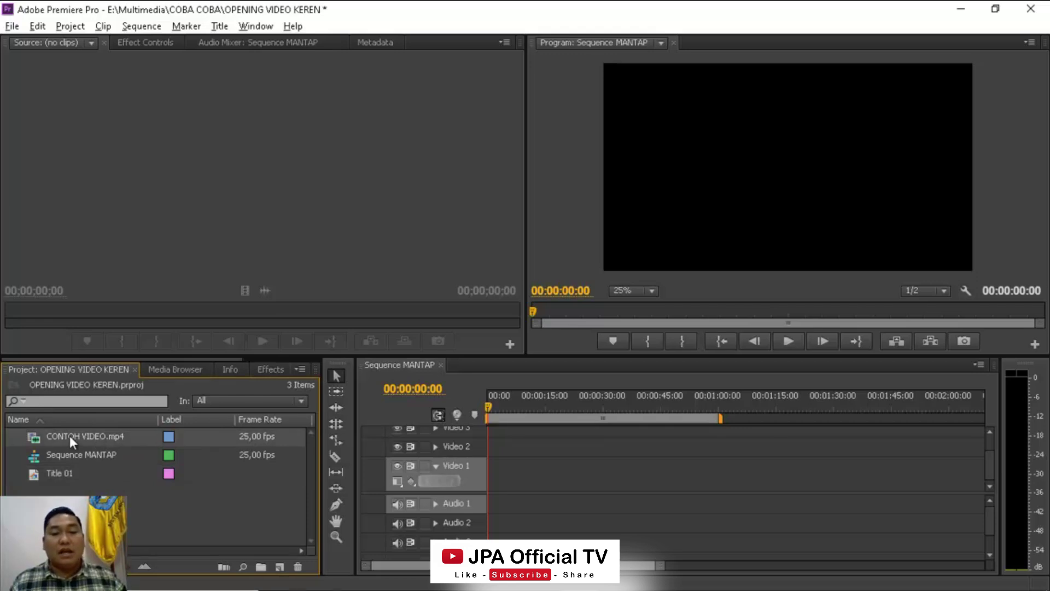
{"action": "left_click_drag", "start_coordinate": [77, 435], "coordinate": [487, 466]}
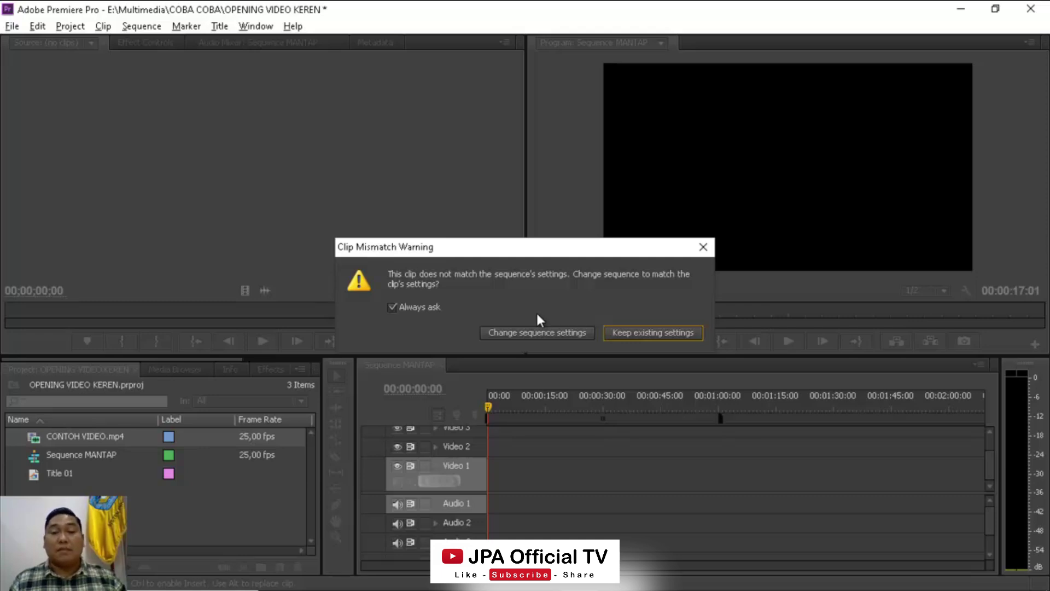
{"action": "left_click", "coordinate": [639, 331]}
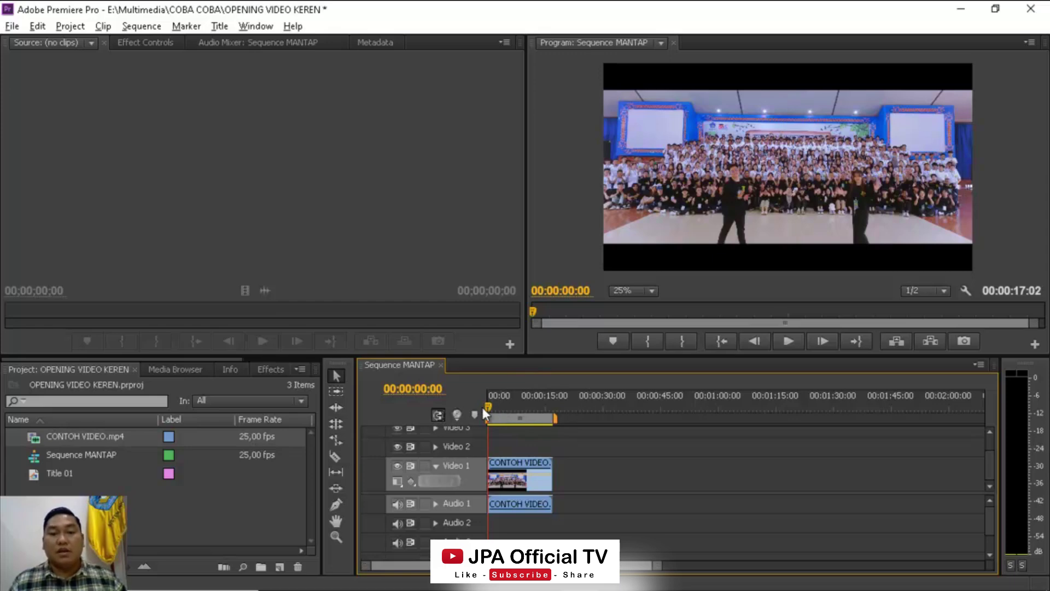
{"action": "mouse_move", "coordinate": [485, 407]}
{"action": "left_mouse_down"}
{"action": "mouse_move", "coordinate": [549, 409]}
{"action": "mouse_move", "coordinate": [479, 408]}
{"action": "left_mouse_up"}
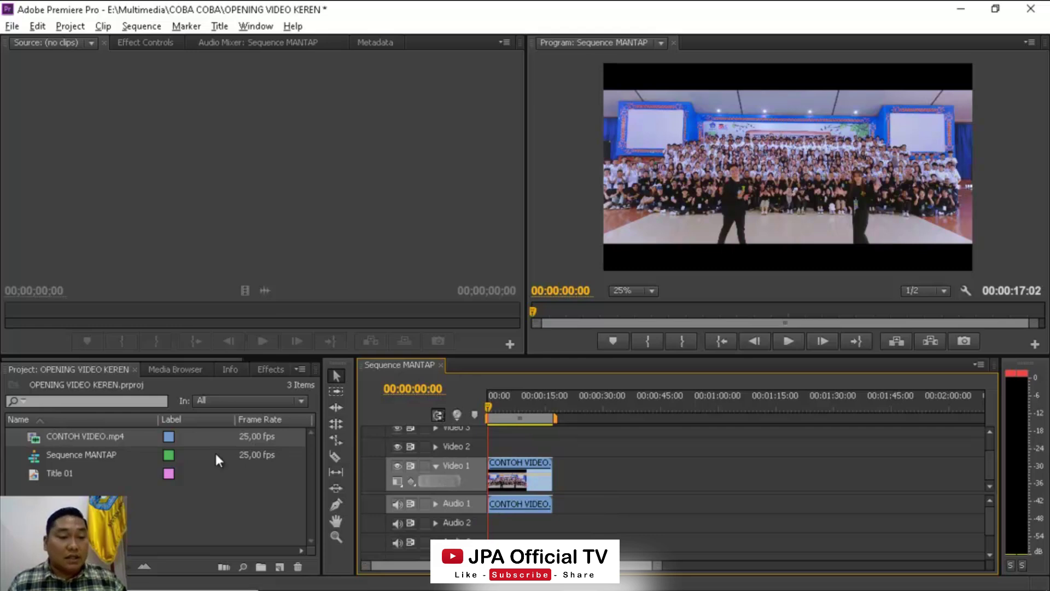
Step: Place Title 01 on Video 2 at the sequence start and extend it to the end of the CONTOH VIDEO clip
{"action": "left_click", "coordinate": [52, 474]}
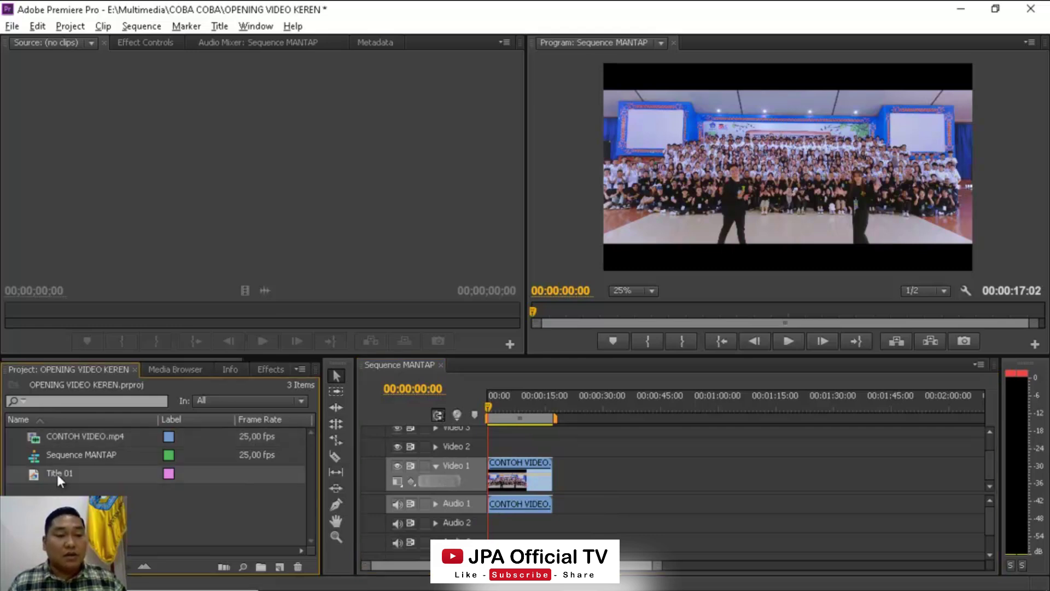
{"action": "left_click_drag", "start_coordinate": [55, 473], "coordinate": [495, 440]}
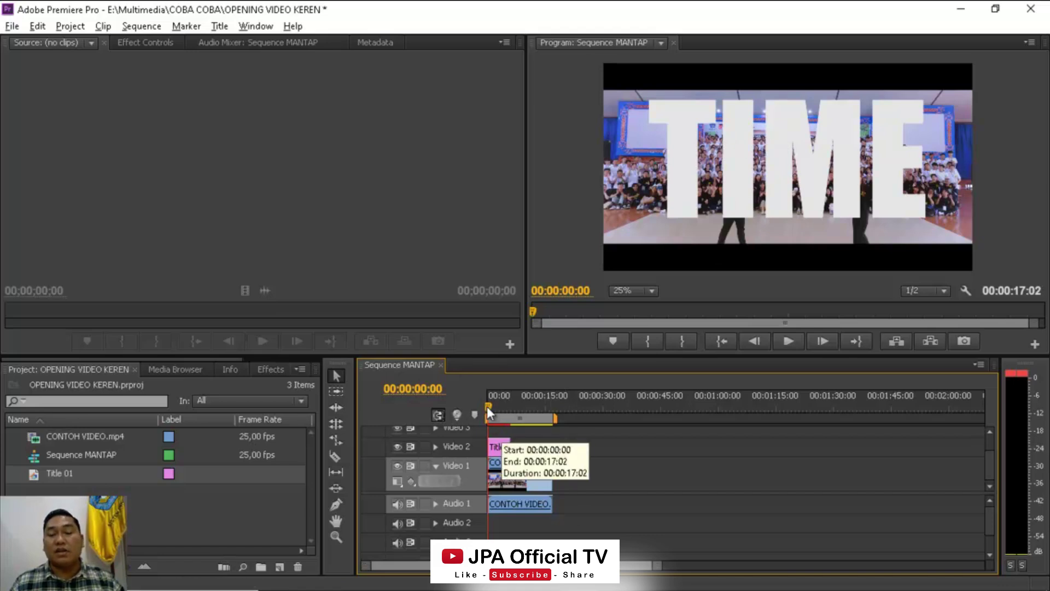
{"action": "mouse_move", "coordinate": [486, 405]}
{"action": "left_mouse_down"}
{"action": "mouse_move", "coordinate": [514, 405]}
{"action": "mouse_move", "coordinate": [484, 405]}
{"action": "left_mouse_up"}
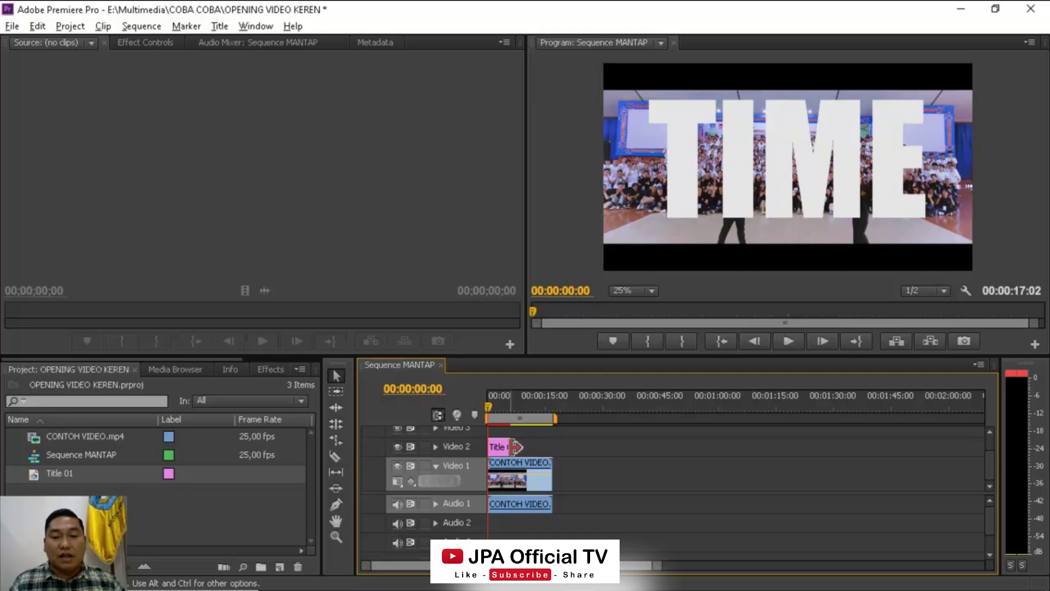
{"action": "left_click_drag", "start_coordinate": [519, 446], "coordinate": [557, 447]}
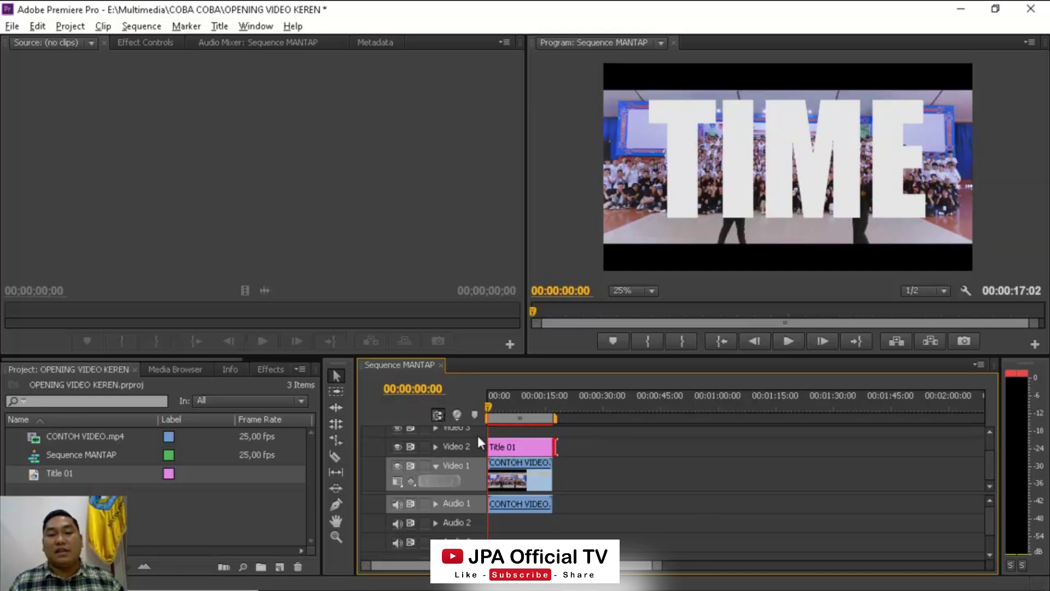
{"action": "mouse_move", "coordinate": [487, 410]}
{"action": "left_mouse_down"}
{"action": "mouse_move", "coordinate": [554, 407]}
{"action": "mouse_move", "coordinate": [486, 407]}
{"action": "left_mouse_up"}
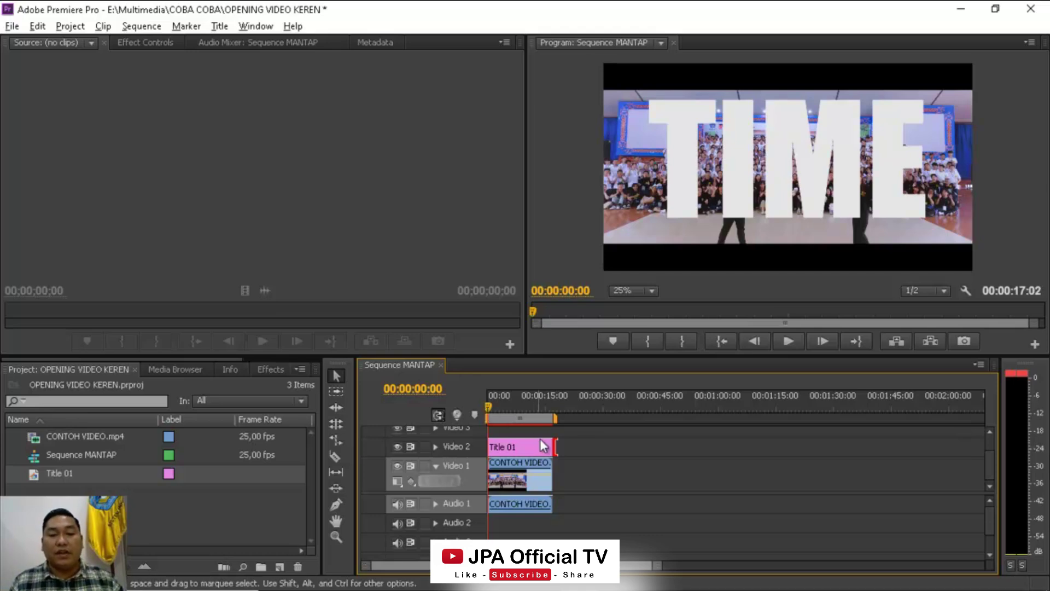
Step: Find the Track Matte Key effect, apply it to the CONTOH VIDEO clip on Video 1, and show the effect's settings
{"action": "left_click", "coordinate": [526, 482]}
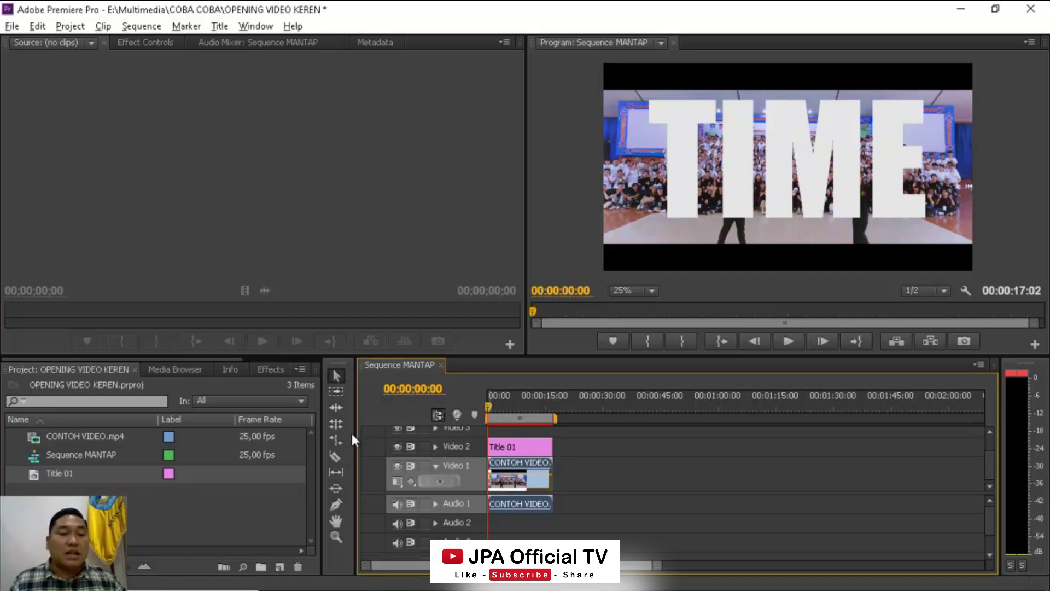
{"action": "left_click", "coordinate": [267, 373]}
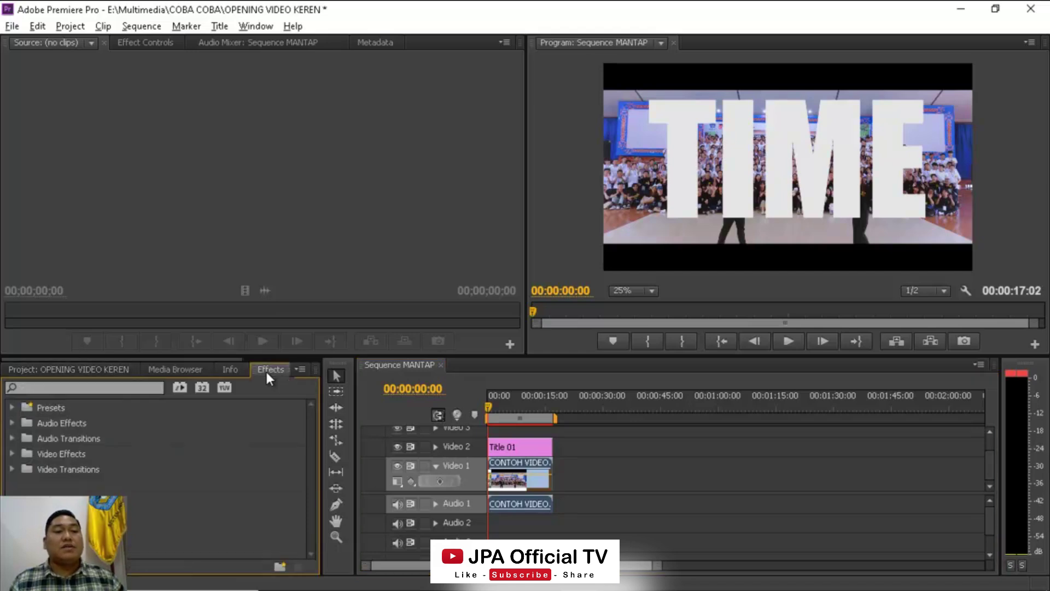
{"action": "left_click", "coordinate": [108, 385]}
{"action": "type", "text": "TRAC"}
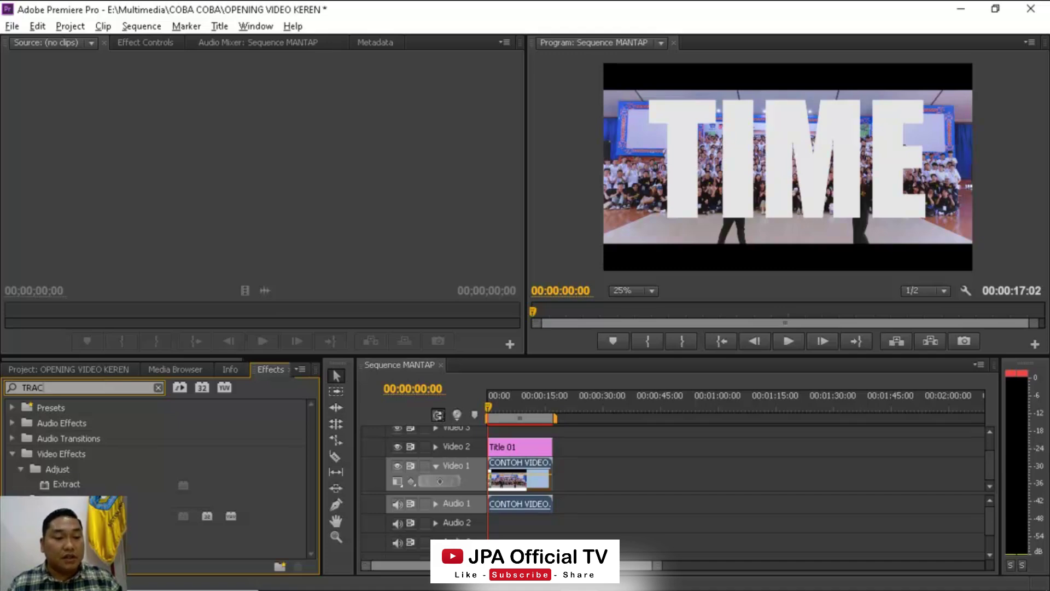
{"action": "left_click", "coordinate": [164, 516]}
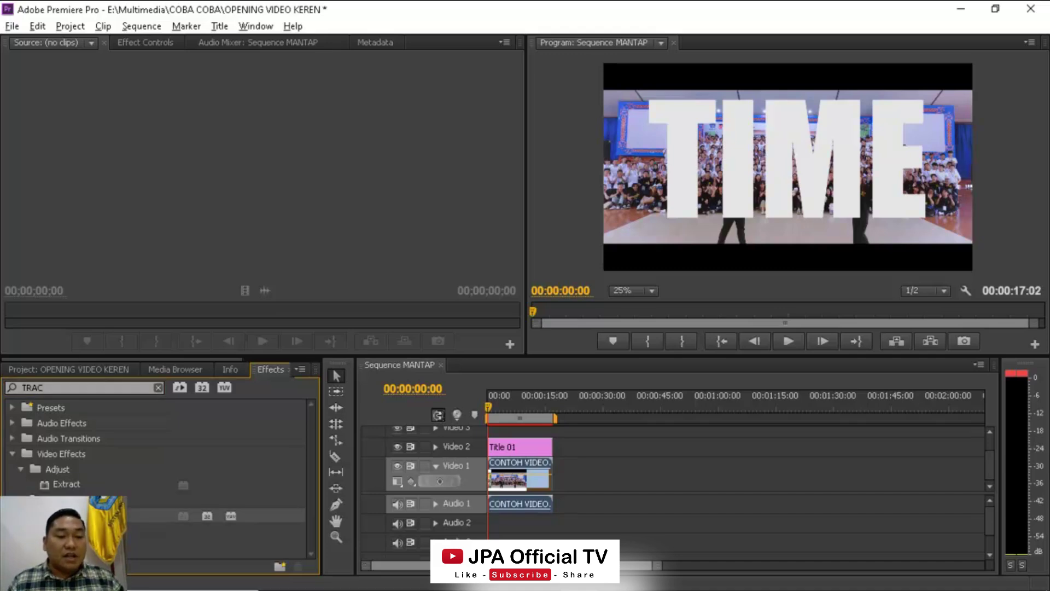
{"action": "left_click_drag", "start_coordinate": [154, 515], "coordinate": [522, 490]}
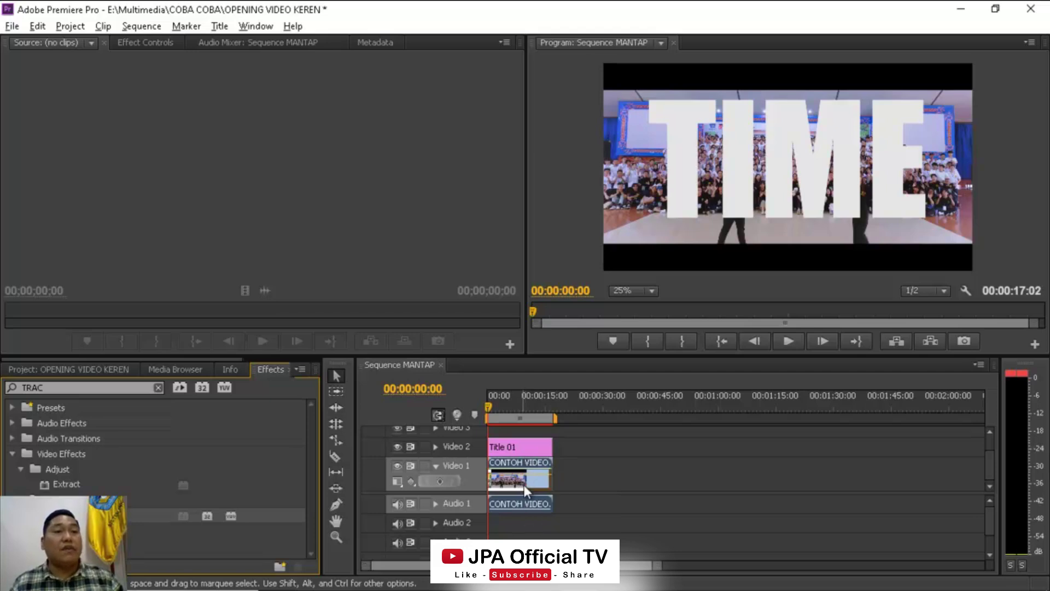
{"action": "left_click", "coordinate": [157, 43]}
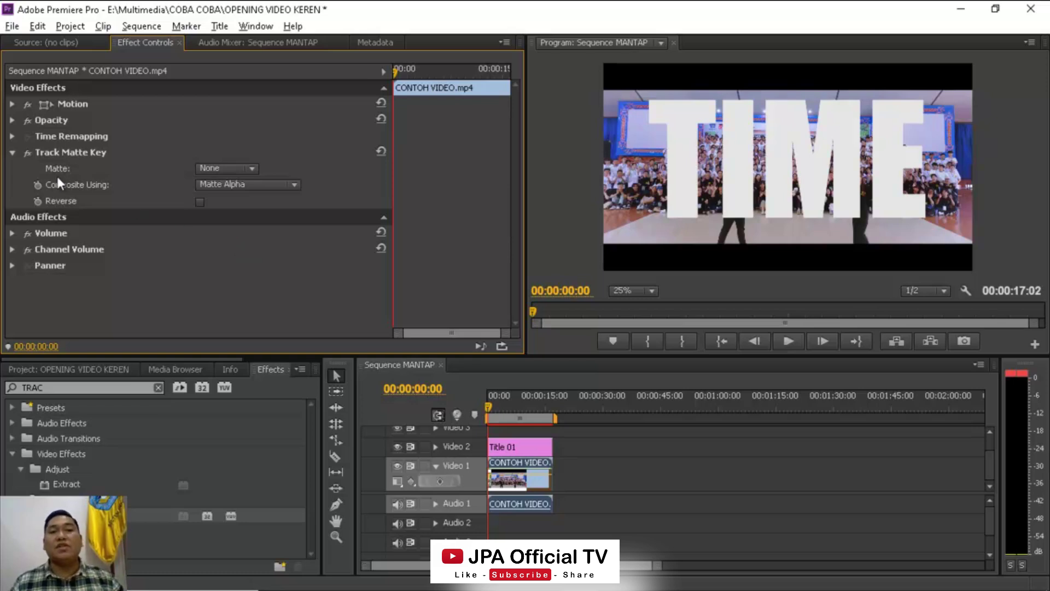
Step: Set the Track Matte Key's matte to Video 2, preview the result, and return the playhead to the sequence start
{"action": "left_click", "coordinate": [252, 169]}
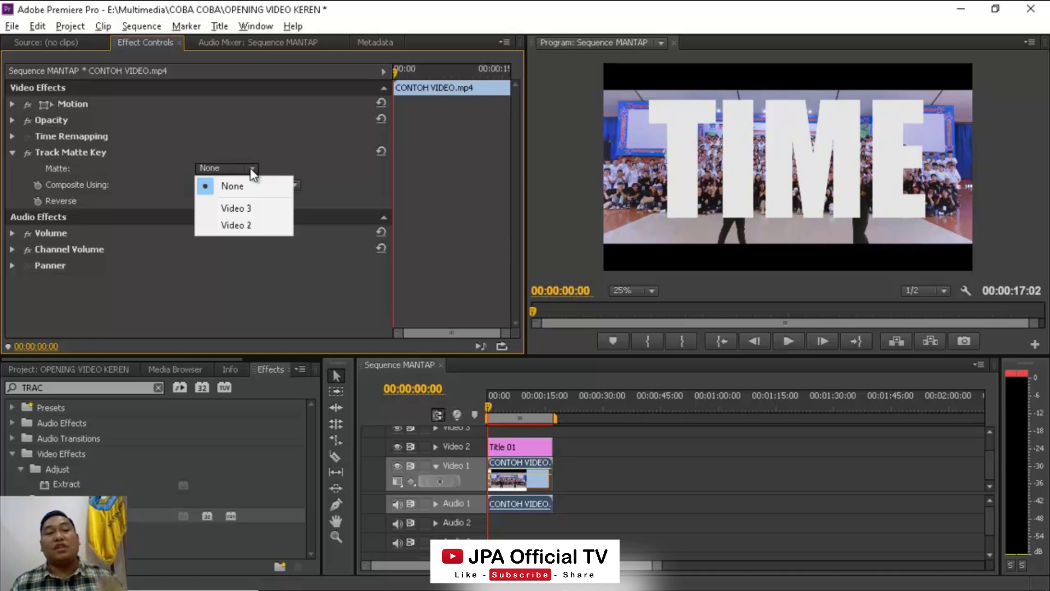
{"action": "left_click", "coordinate": [243, 224]}
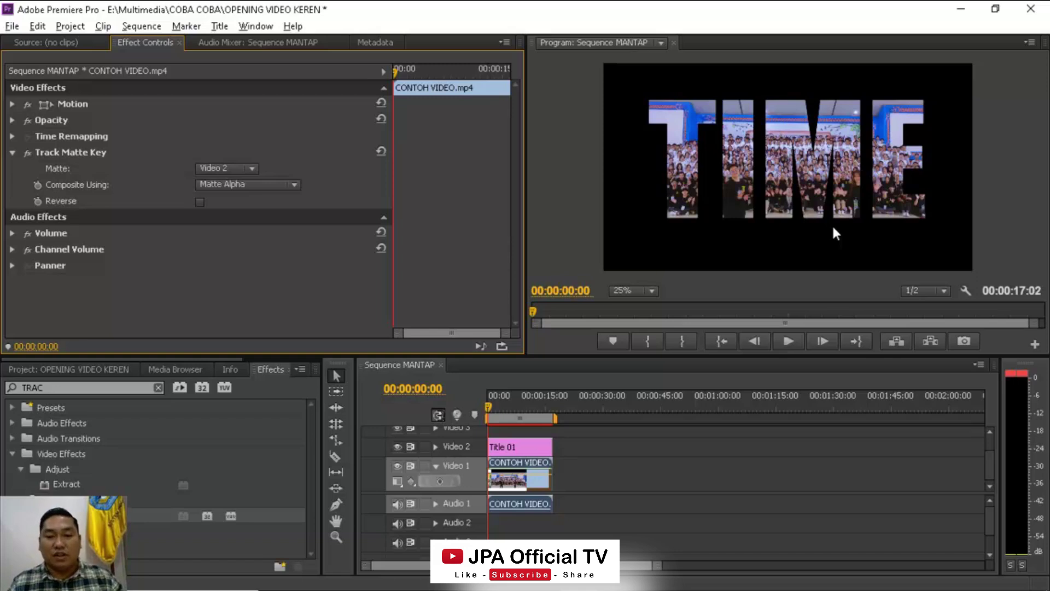
{"action": "key", "text": "space"}
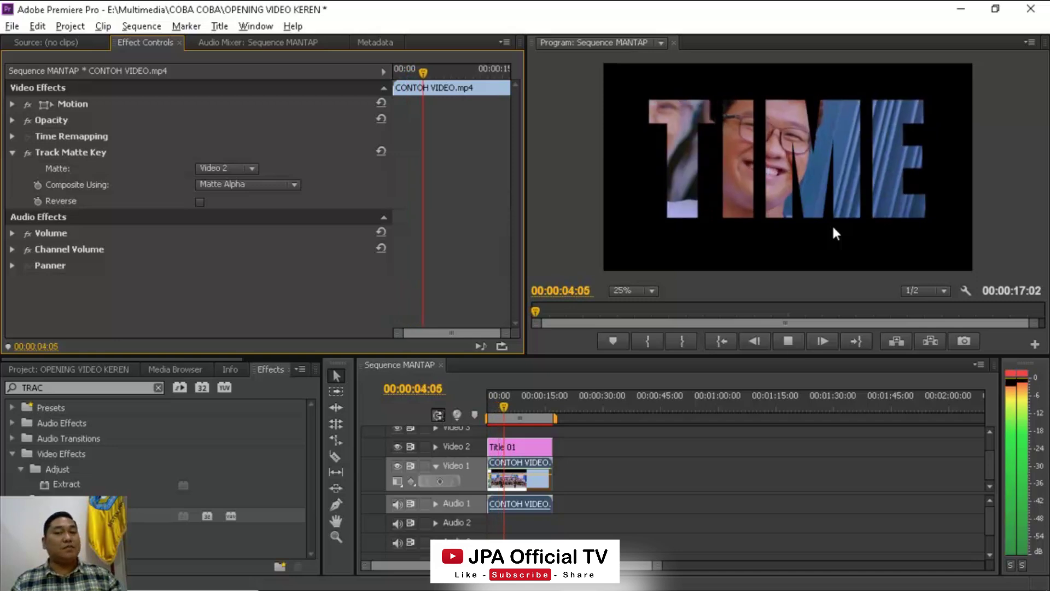
{"action": "key", "text": "space"}
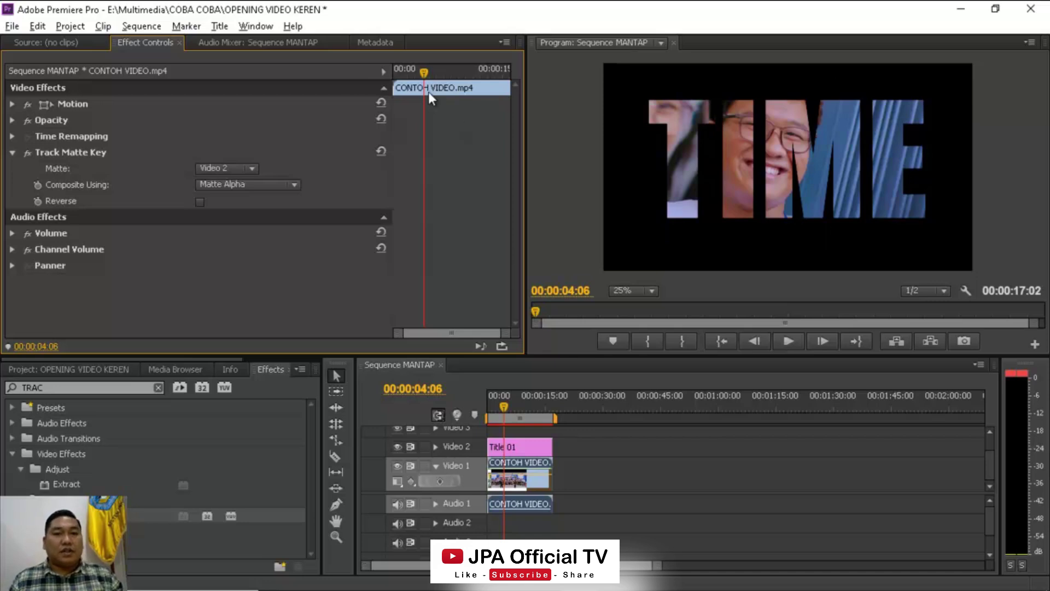
{"action": "left_click_drag", "start_coordinate": [424, 73], "coordinate": [389, 72]}
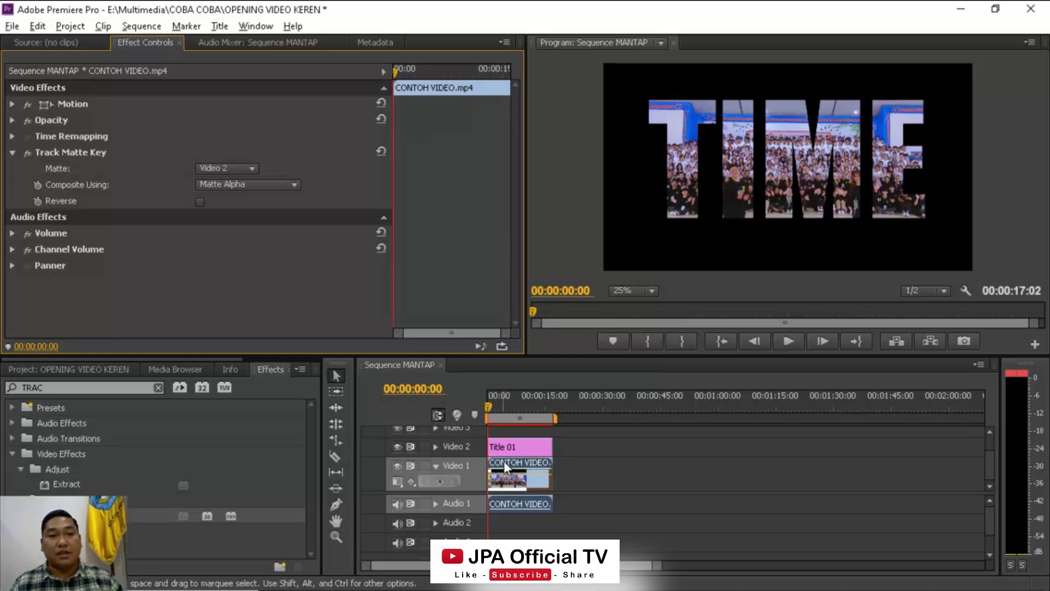
Step: Scale the Title 01 clip to 600 and enable a Scale keyframe at 00:00:00:00
{"action": "left_click", "coordinate": [513, 447]}
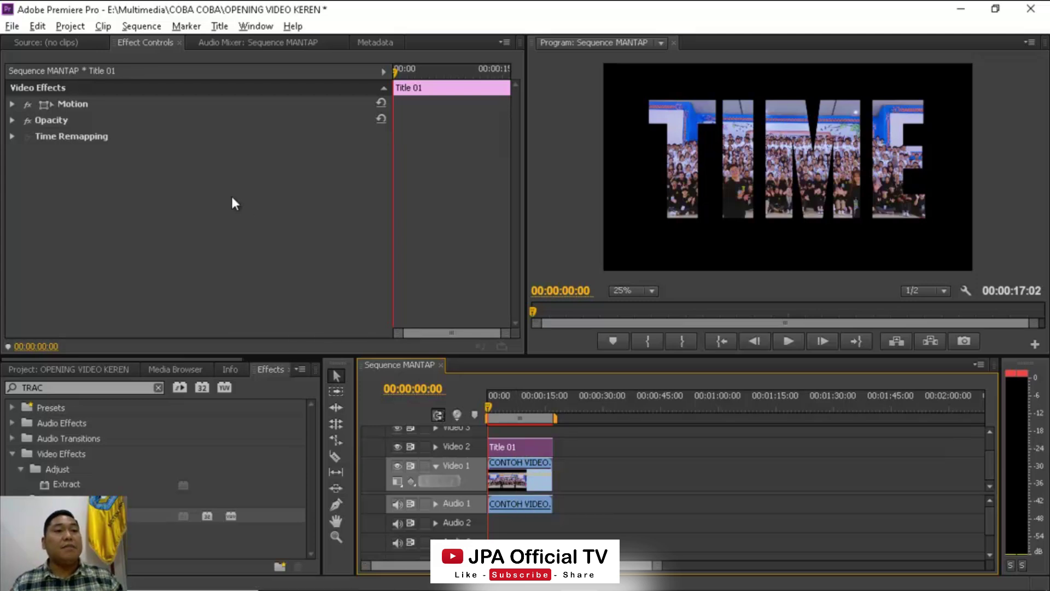
{"action": "left_click", "coordinate": [12, 104]}
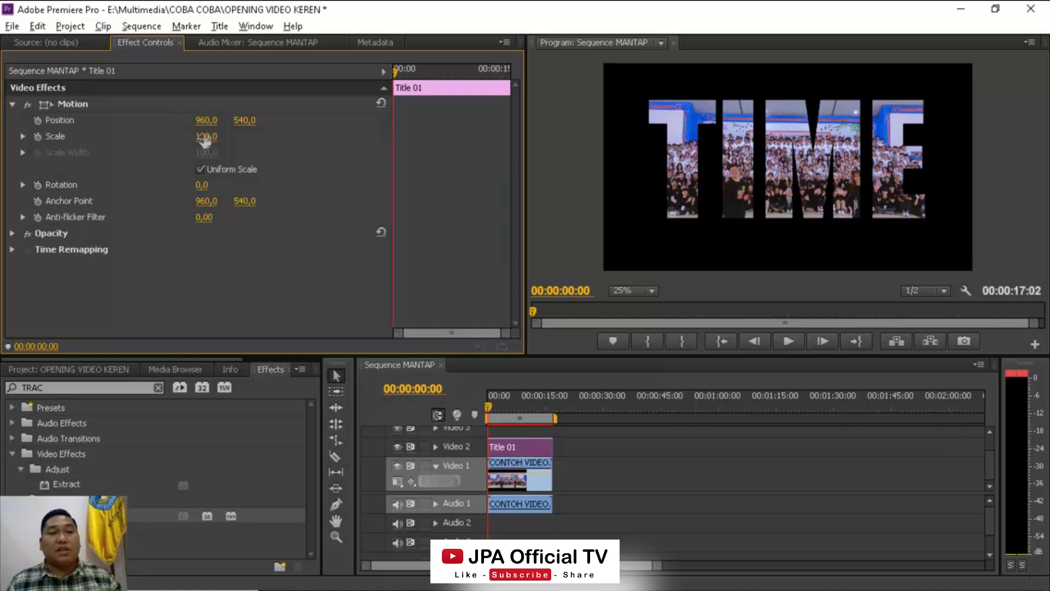
{"action": "left_click_drag", "start_coordinate": [205, 141], "coordinate": [535, 129]}
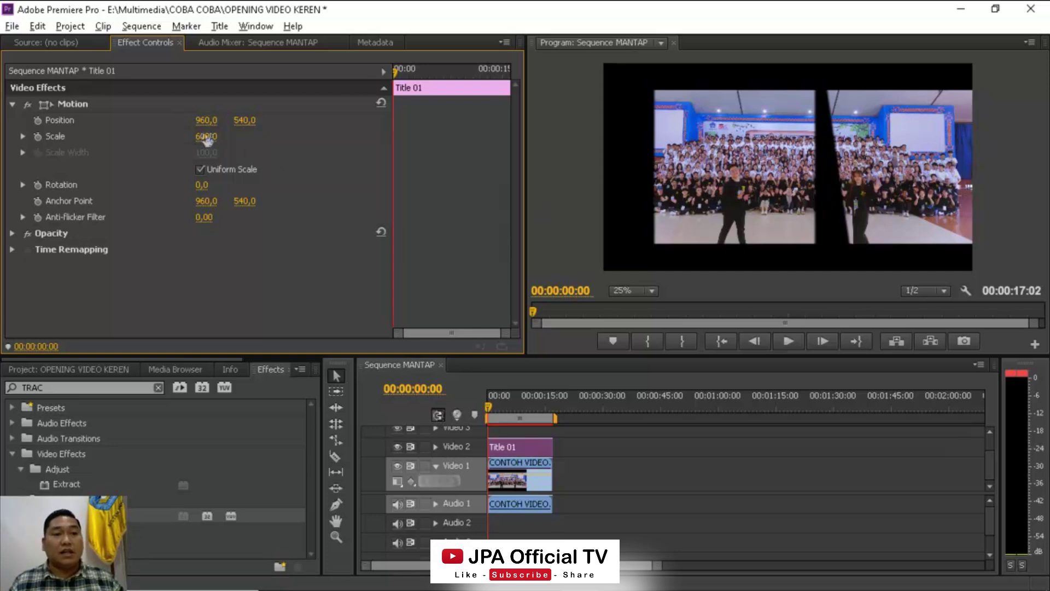
{"action": "left_click", "coordinate": [37, 136]}
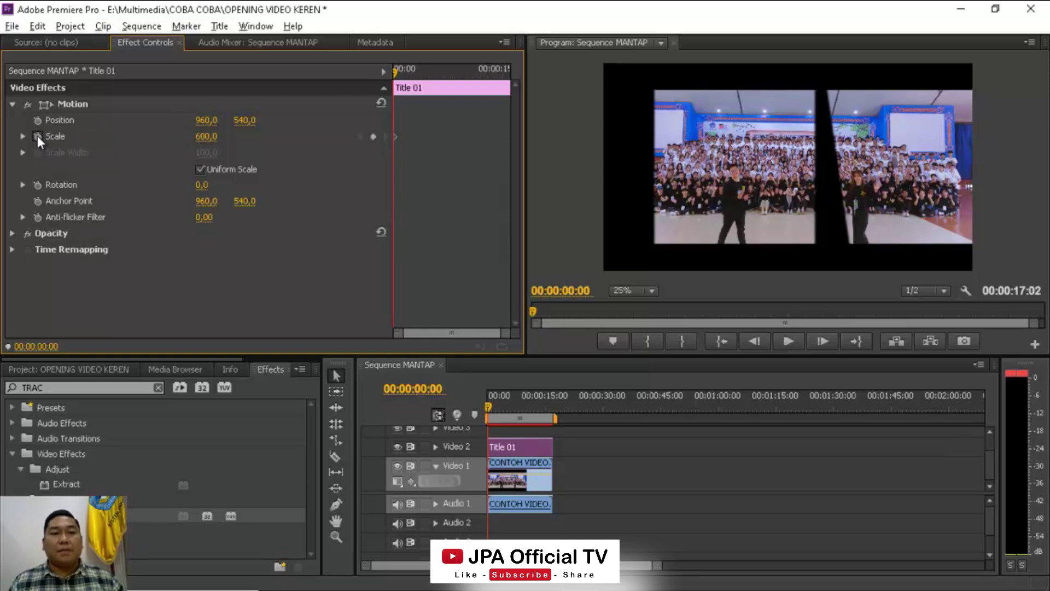
{"action": "left_click", "coordinate": [374, 140]}
{"action": "left_click", "coordinate": [372, 136]}
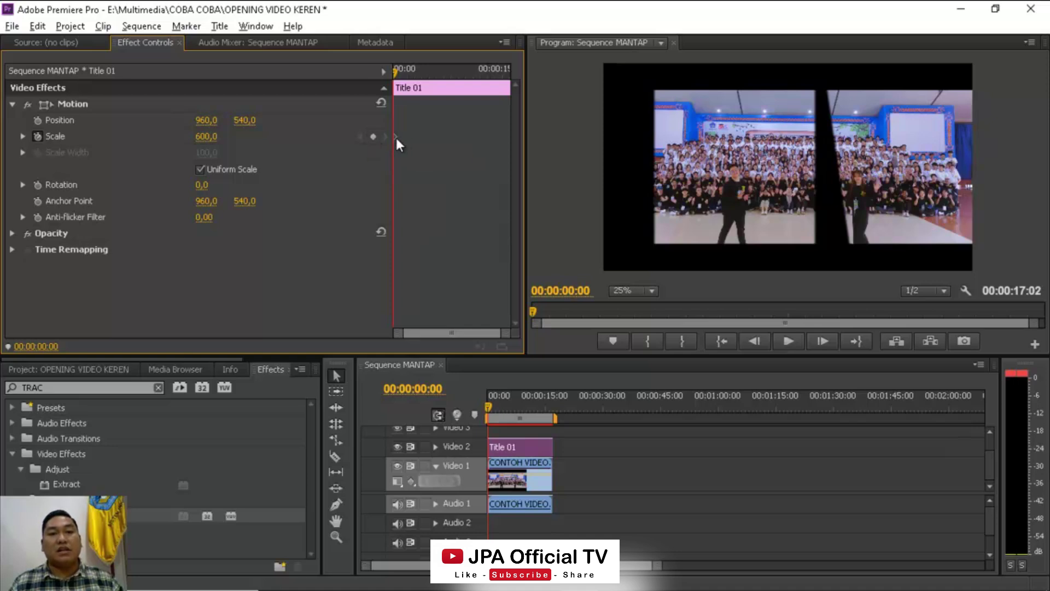
{"action": "left_click", "coordinate": [373, 137]}
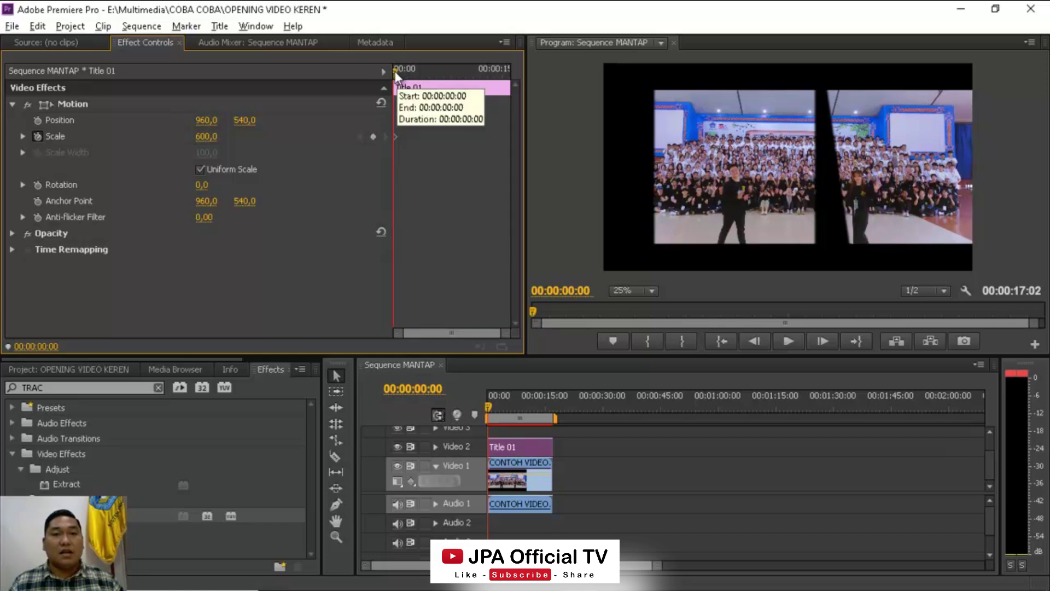
Step: Add a Scale keyframe on Title 01 at 00:00:06:24 with a value of 100
{"action": "left_click_drag", "start_coordinate": [394, 72], "coordinate": [445, 77]}
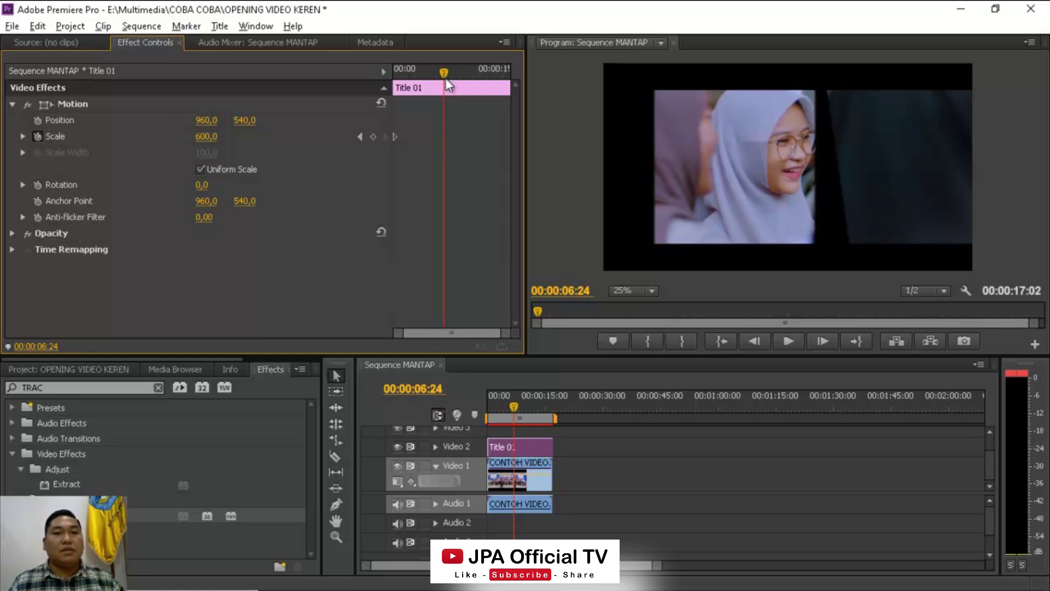
{"action": "left_click", "coordinate": [372, 136]}
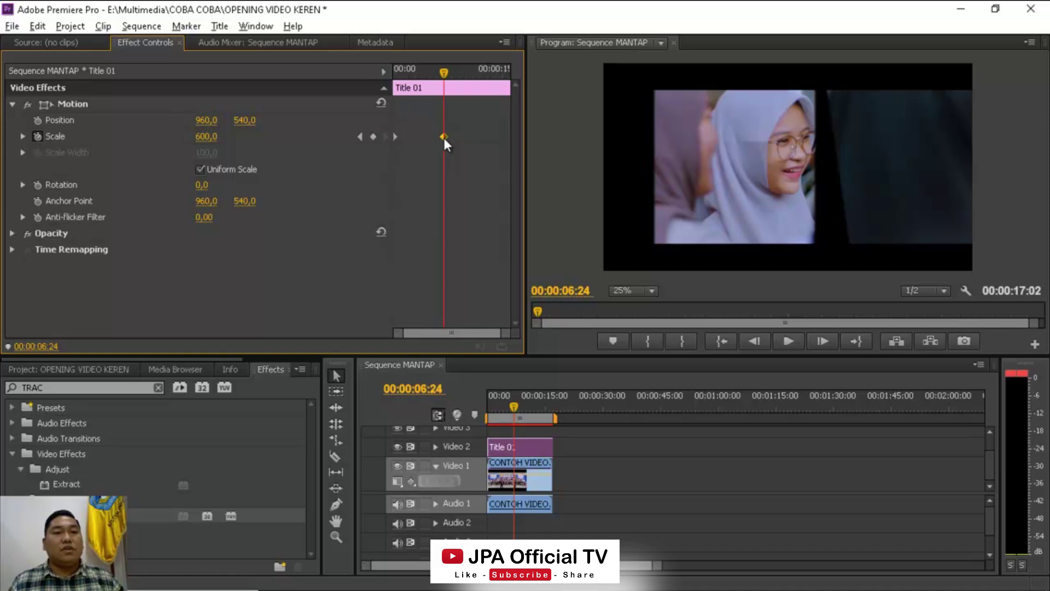
{"action": "left_click", "coordinate": [205, 136]}
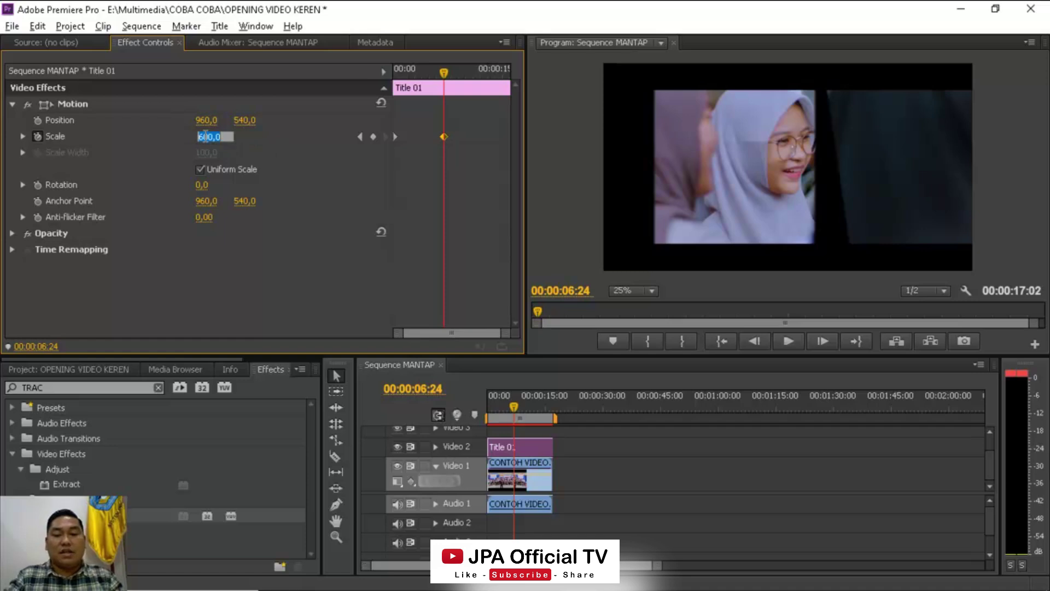
{"action": "type", "text": "100"}
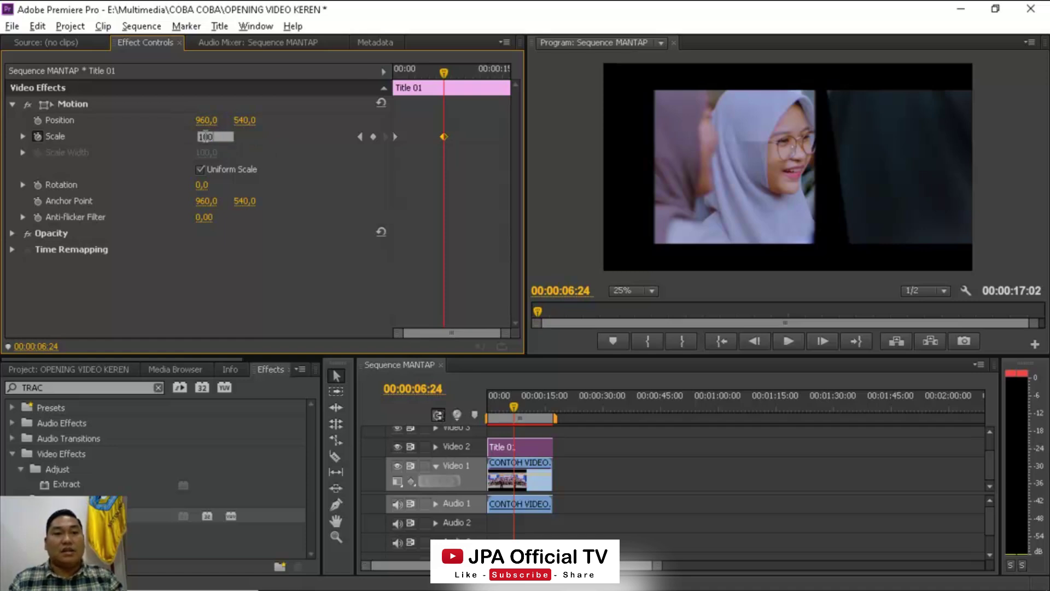
{"action": "key", "text": "Return"}
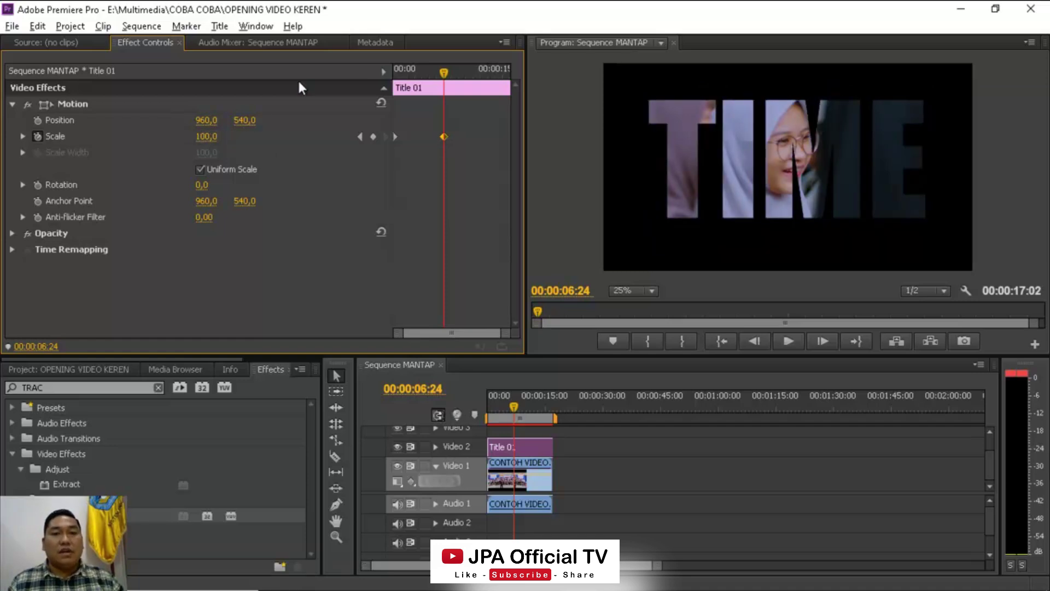
Step: Play the title's zoom from the sequence start and apply Ease In to the second Scale keyframe
{"action": "left_click_drag", "start_coordinate": [445, 74], "coordinate": [391, 77]}
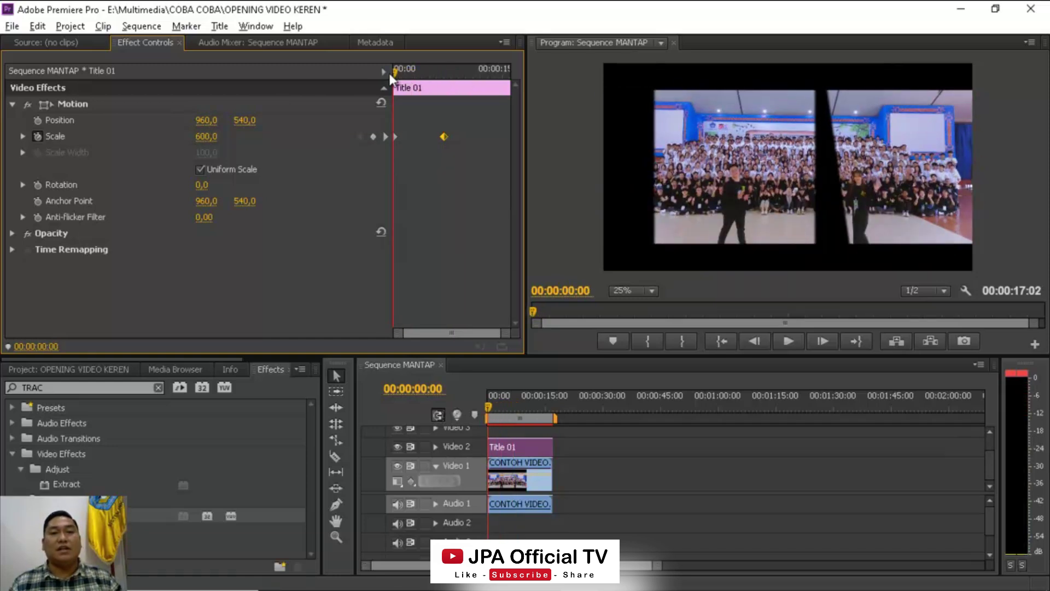
{"action": "key", "text": "space"}
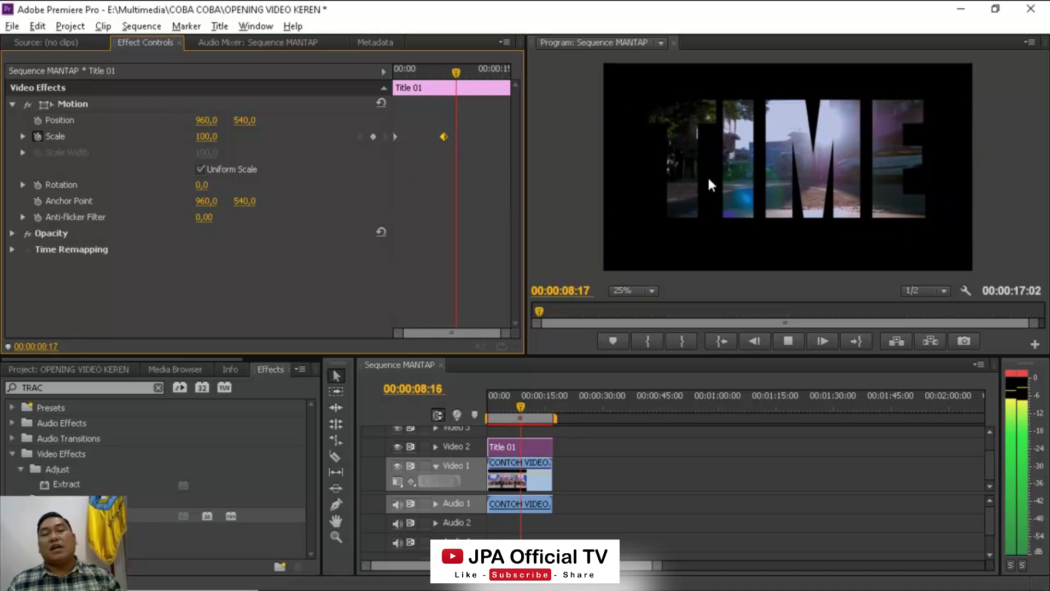
{"action": "key", "text": "space"}
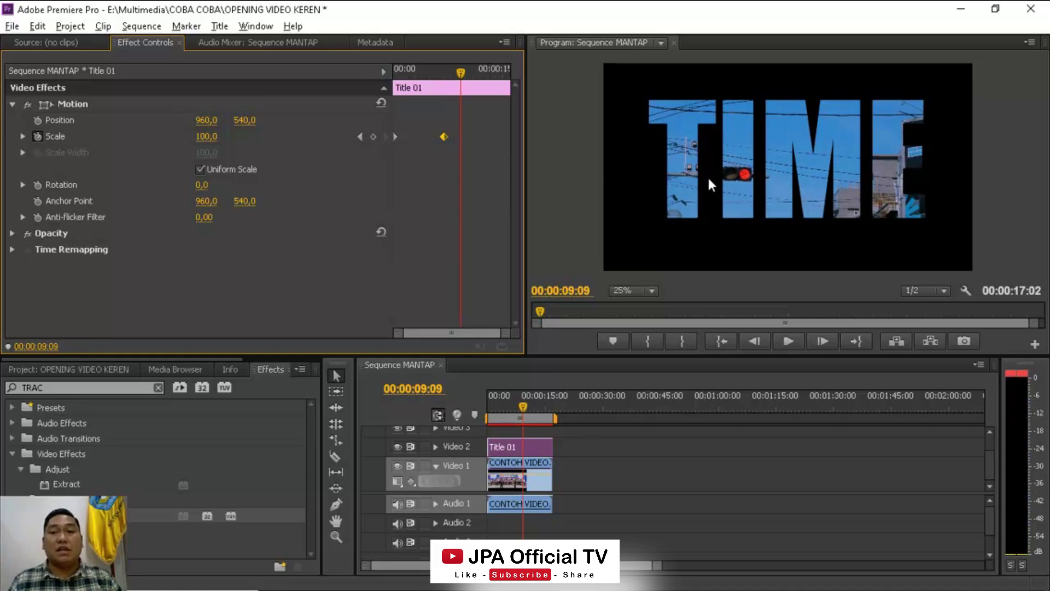
{"action": "right_click", "coordinate": [444, 137]}
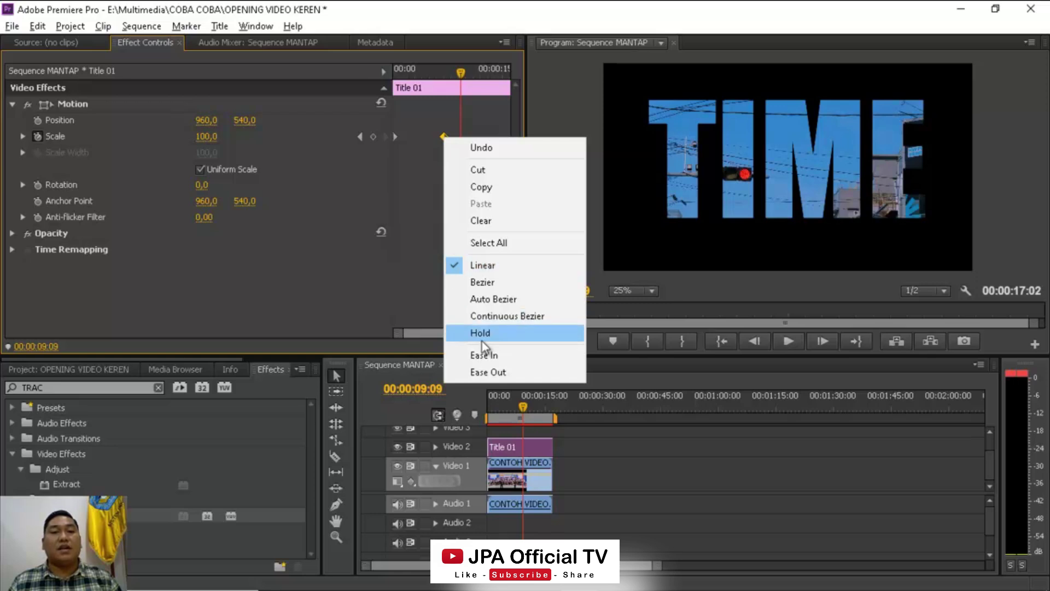
{"action": "left_click", "coordinate": [490, 355]}
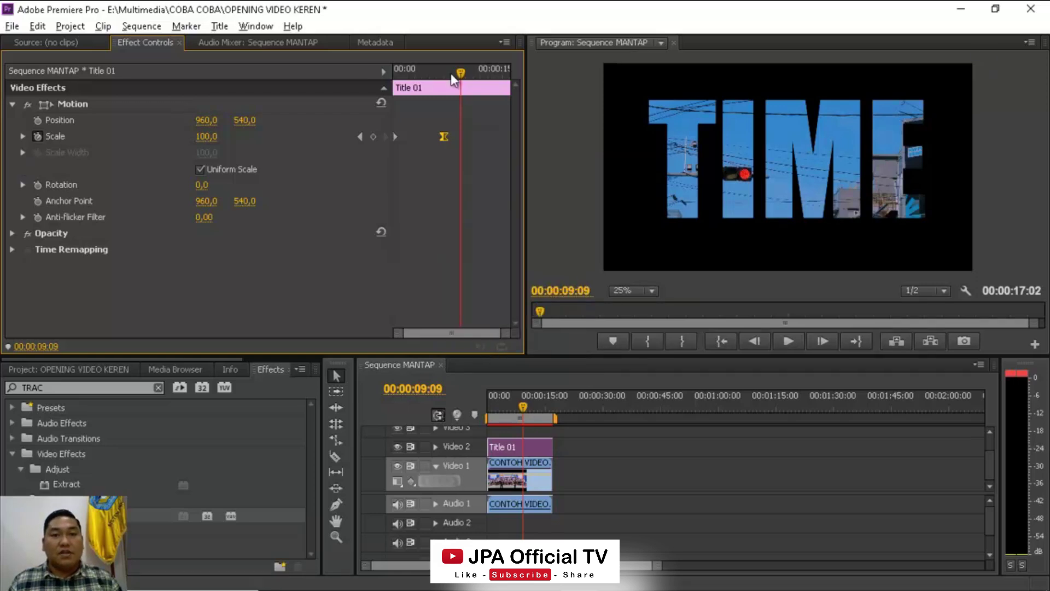
Step: Add a third Scale keyframe on Title 01 at 00:00:13:04 with a value of 70
{"action": "left_click_drag", "start_coordinate": [461, 77], "coordinate": [488, 79]}
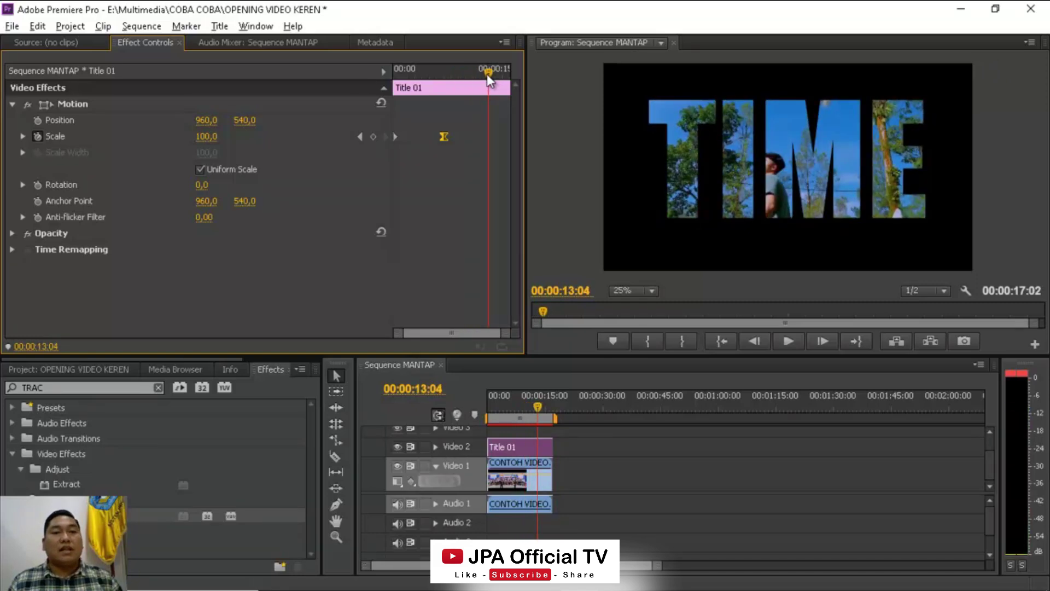
{"action": "left_click", "coordinate": [372, 136]}
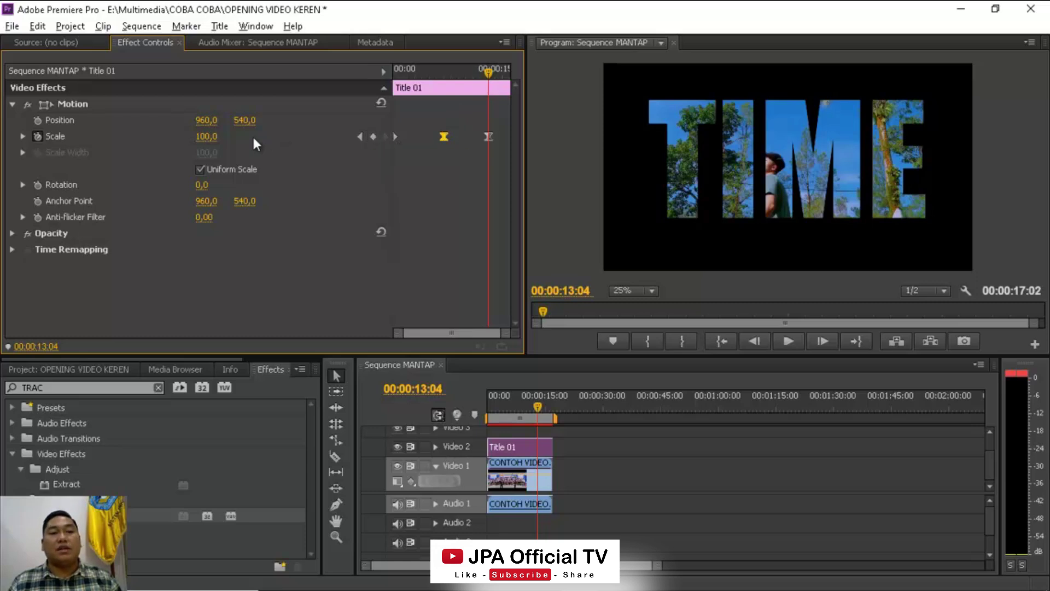
{"action": "left_click", "coordinate": [204, 135]}
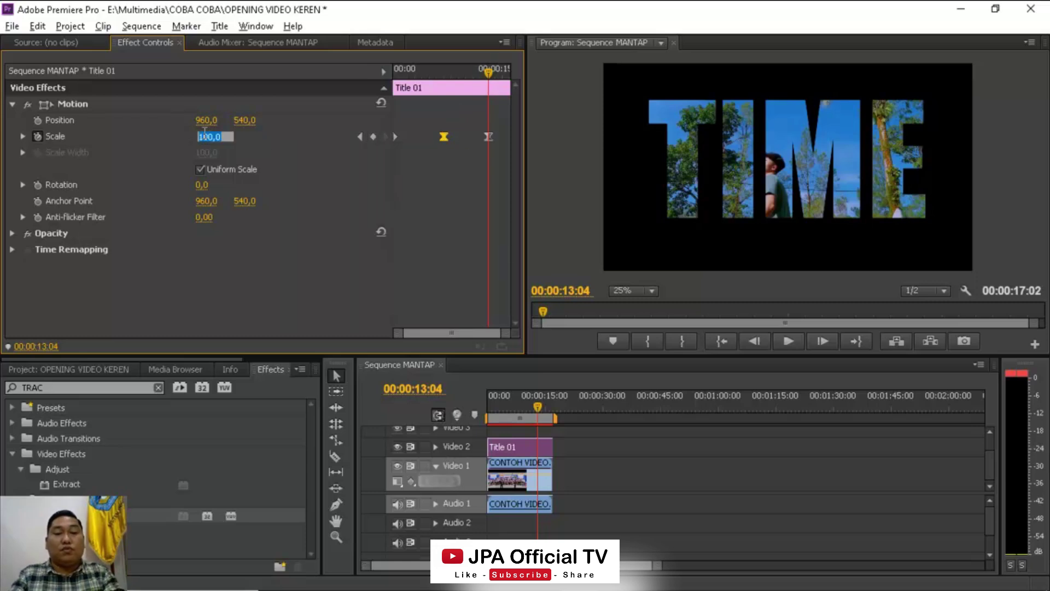
{"action": "type", "text": "70"}
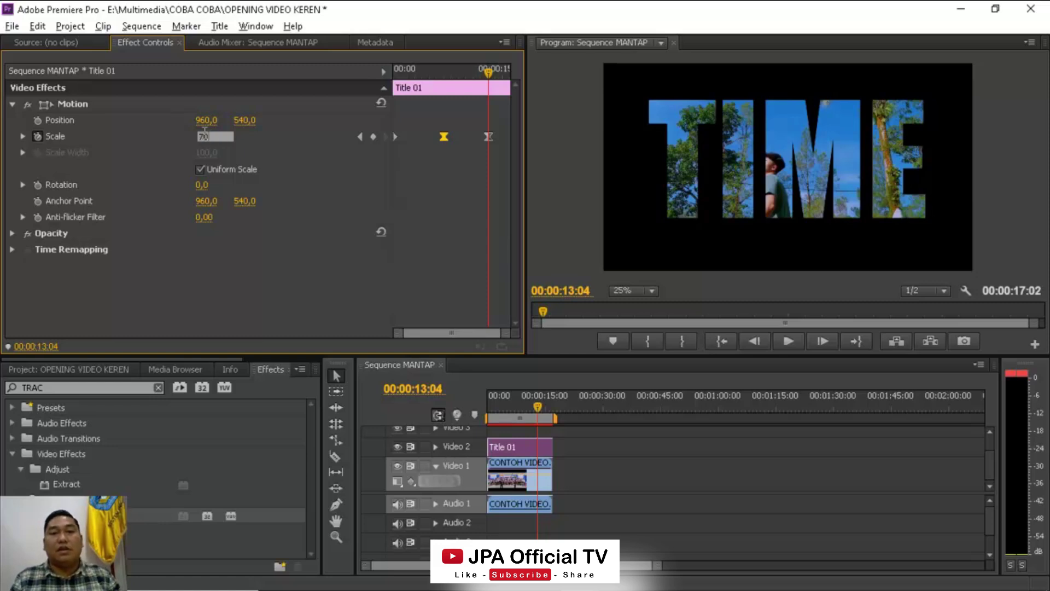
{"action": "key", "text": "Return"}
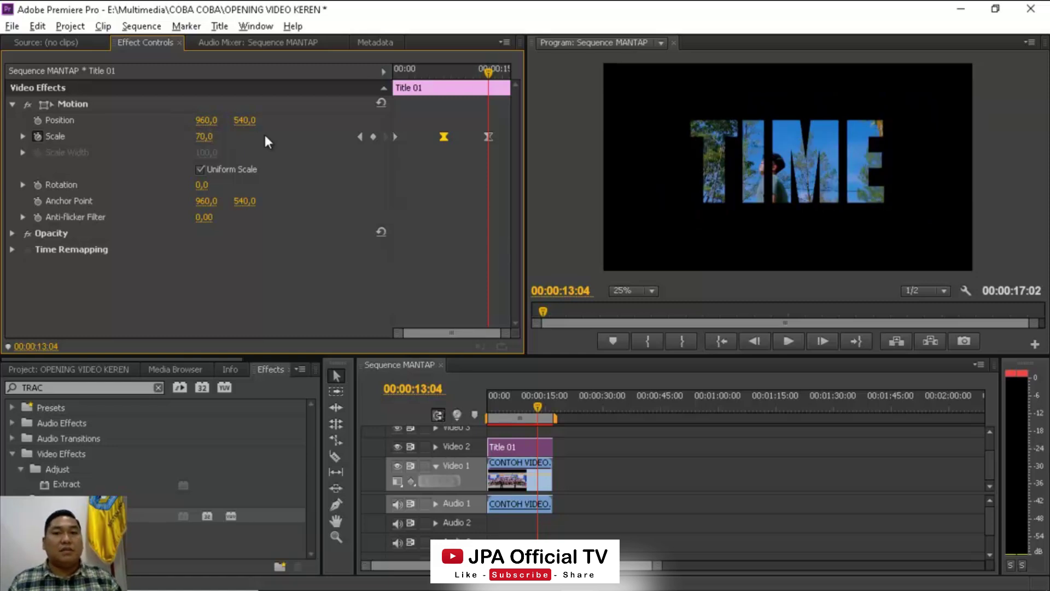
Step: Set the third Scale keyframe to Auto Bezier interpolation and play the title animation from the sequence start
{"action": "left_click", "coordinate": [487, 136]}
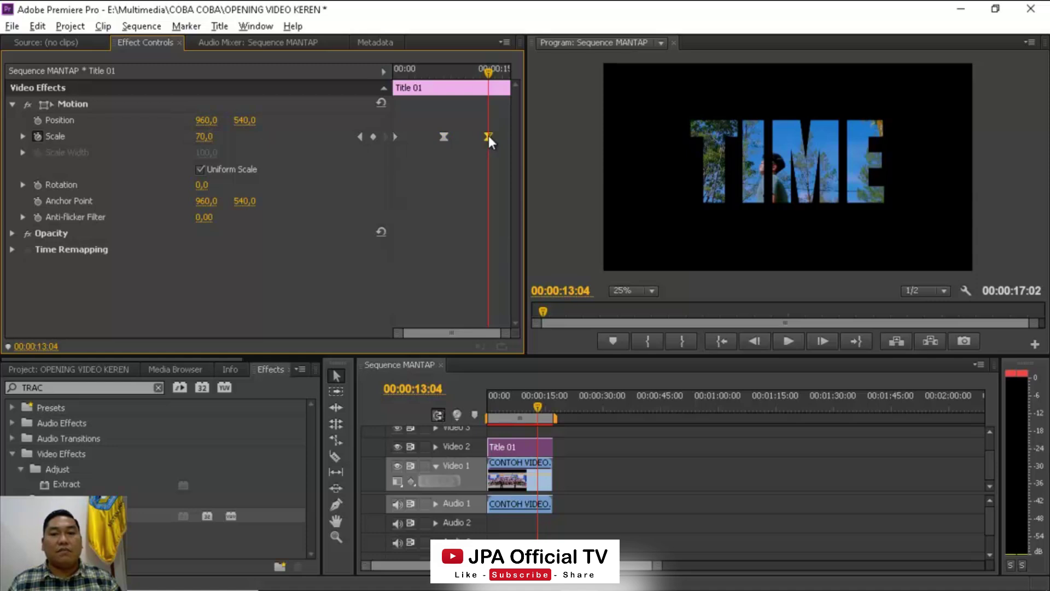
{"action": "right_click", "coordinate": [488, 136]}
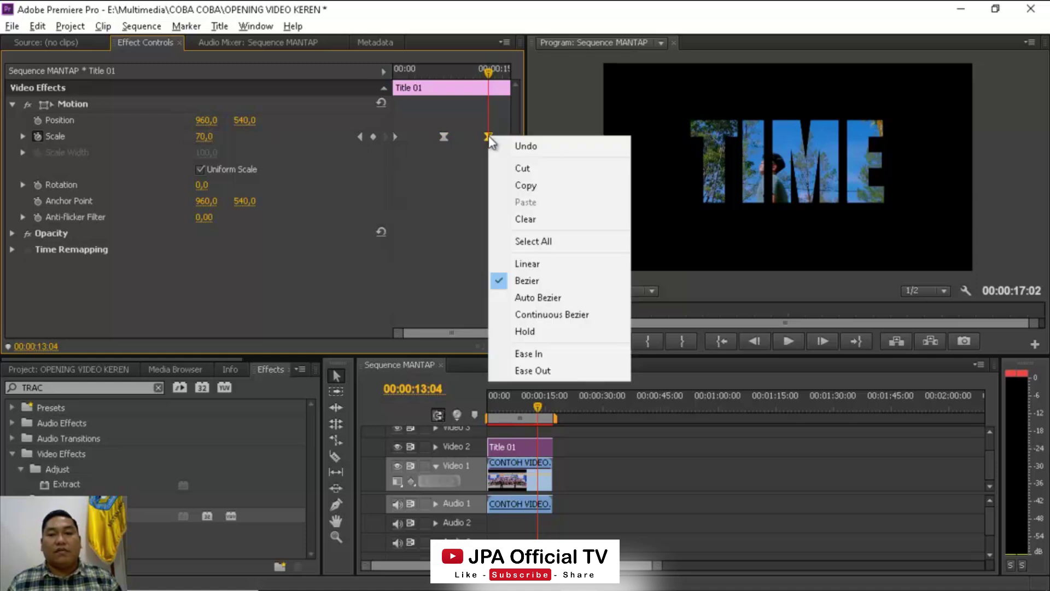
{"action": "left_click", "coordinate": [538, 298]}
{"action": "left_click_drag", "start_coordinate": [487, 70], "coordinate": [379, 71]}
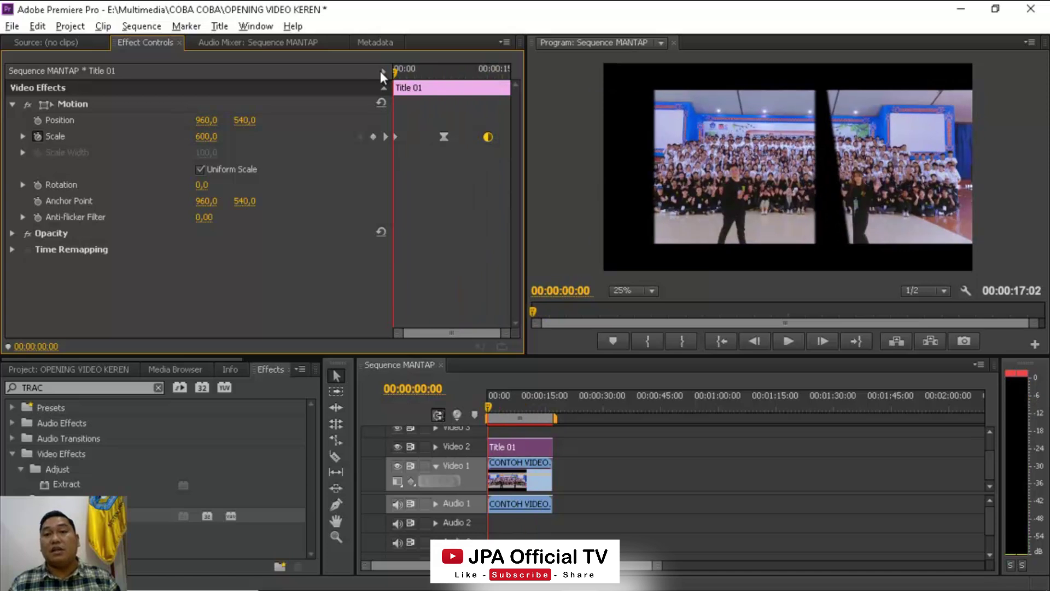
{"action": "key", "text": "space"}
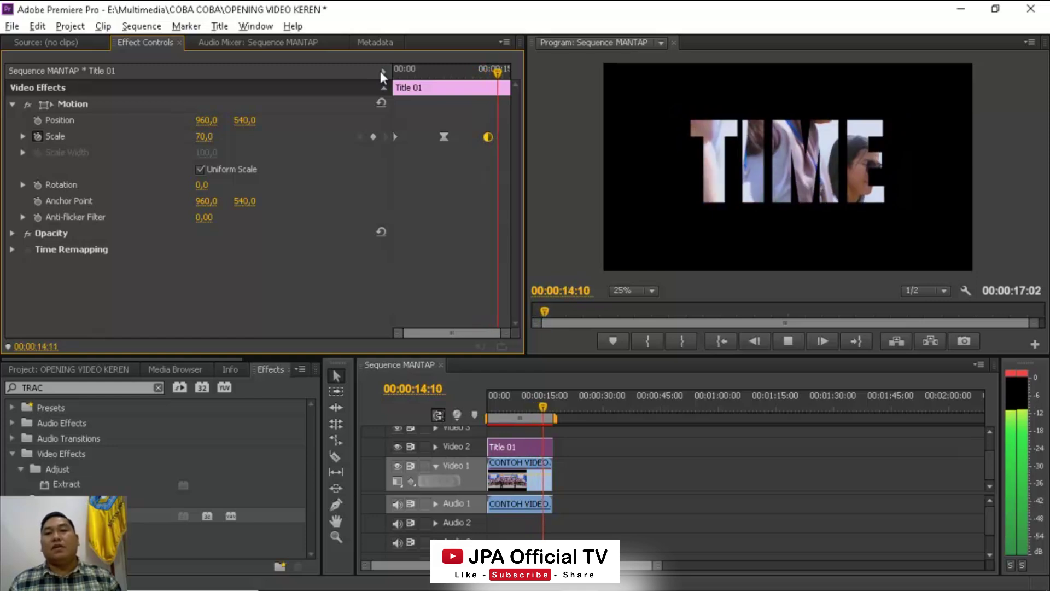
{"action": "key", "text": "space"}
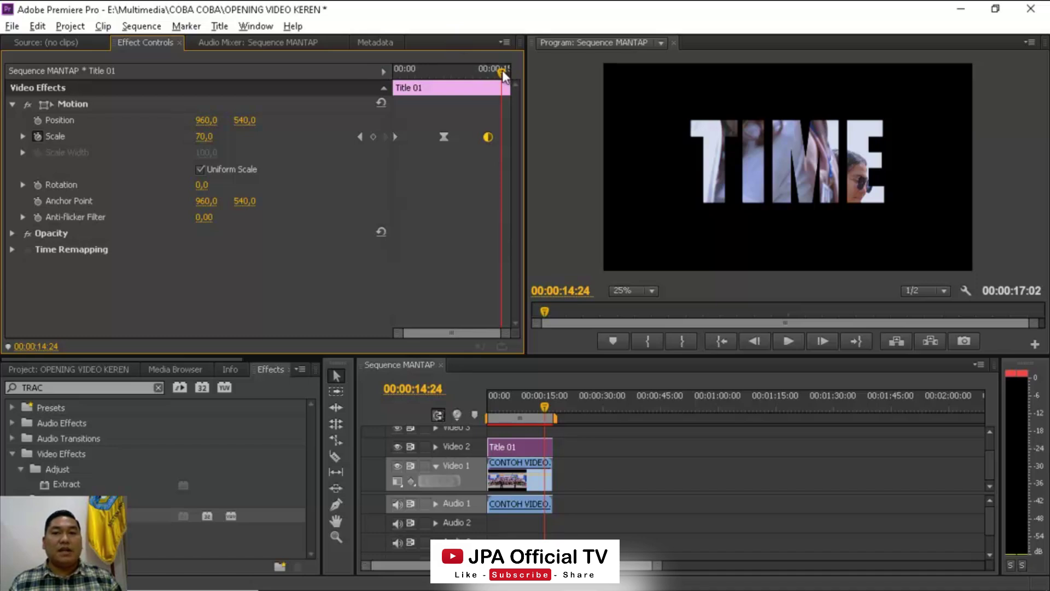
{"action": "left_click_drag", "start_coordinate": [502, 70], "coordinate": [484, 70]}
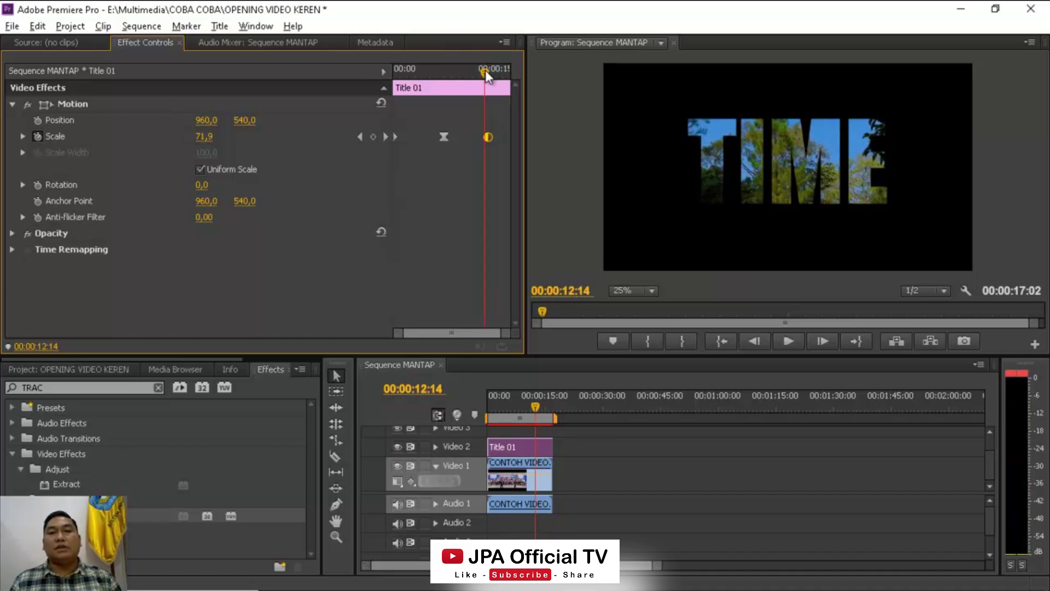